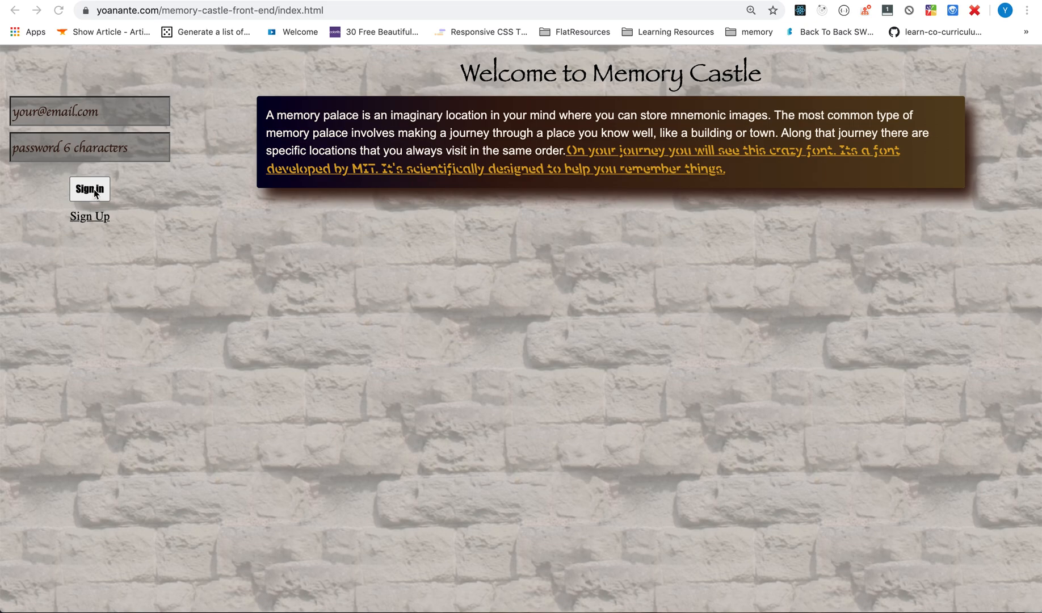
- Look at the sign-up form, return to login, and sign in with the account's e-mail and password
click(91, 217)
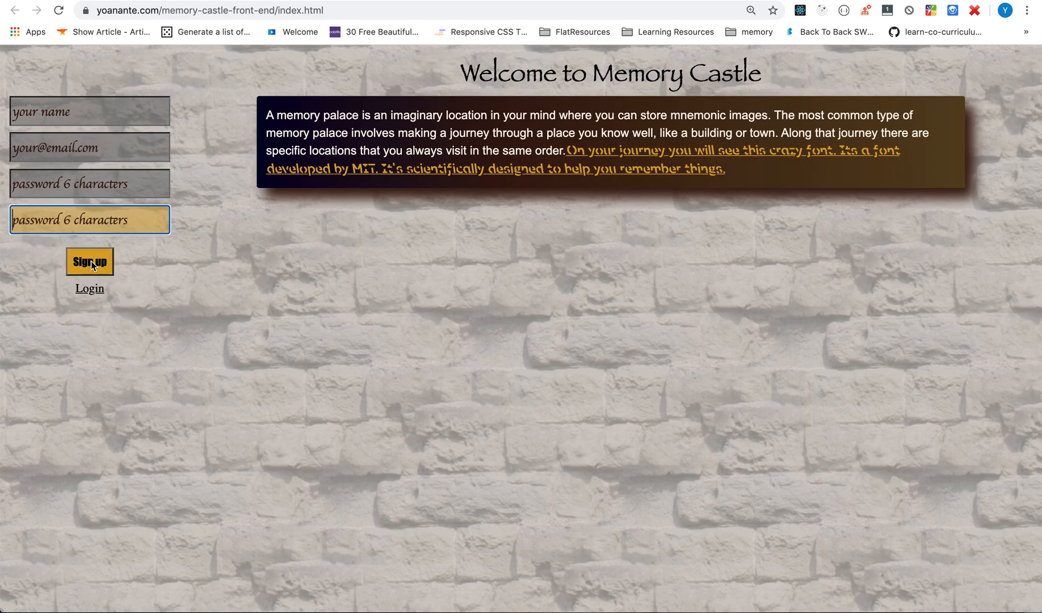
click(90, 288)
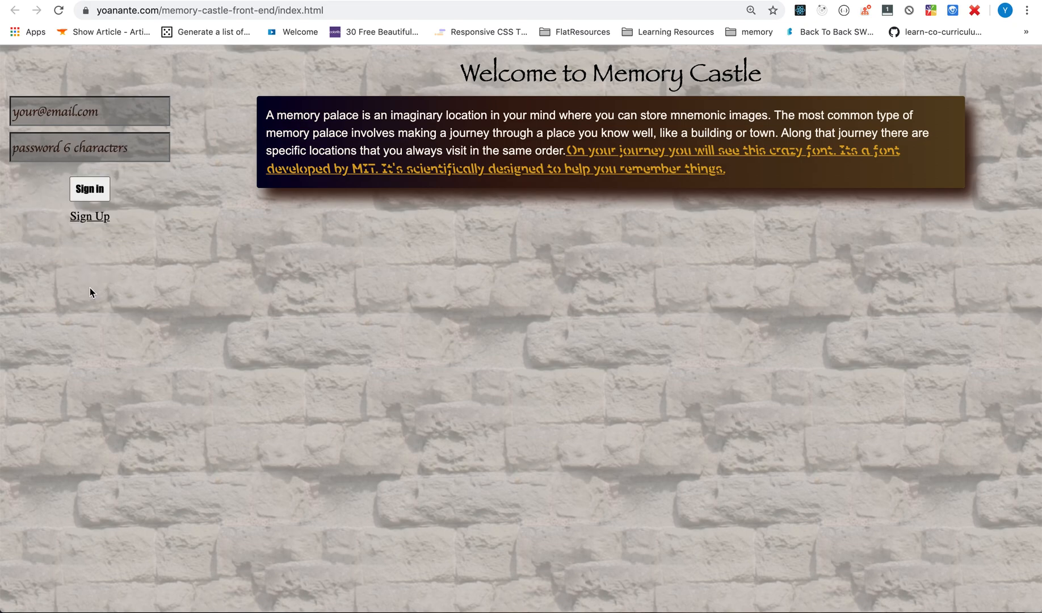
click(68, 112)
click(67, 139)
click(75, 142)
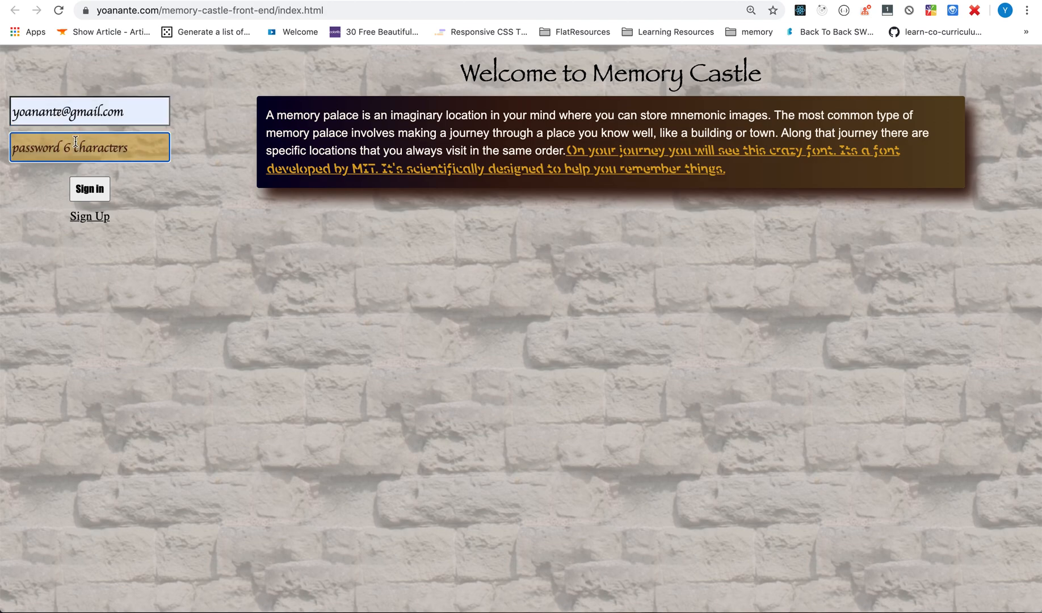
text(*********)
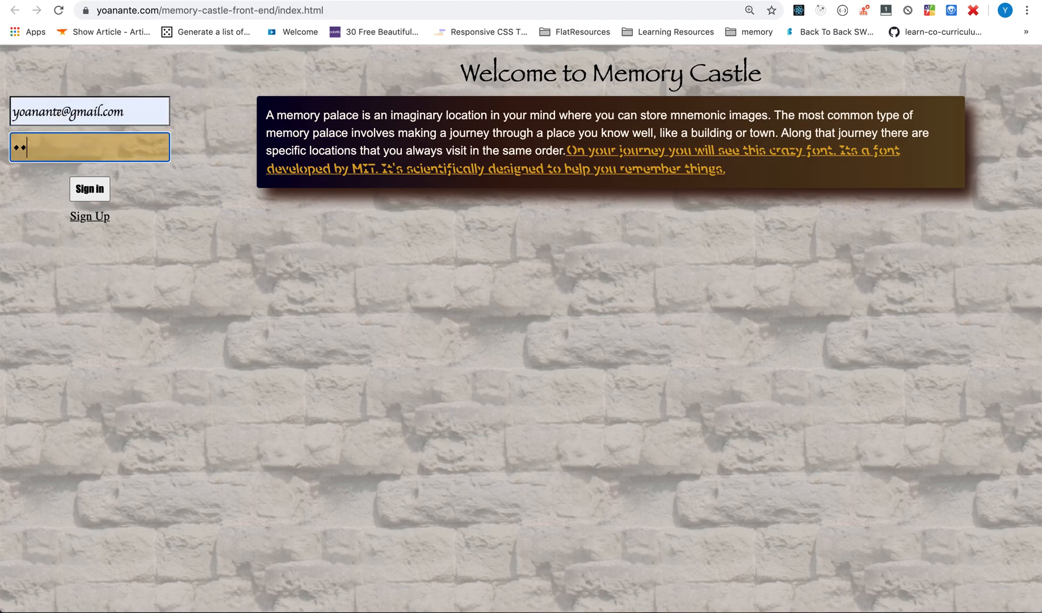
key(Return)
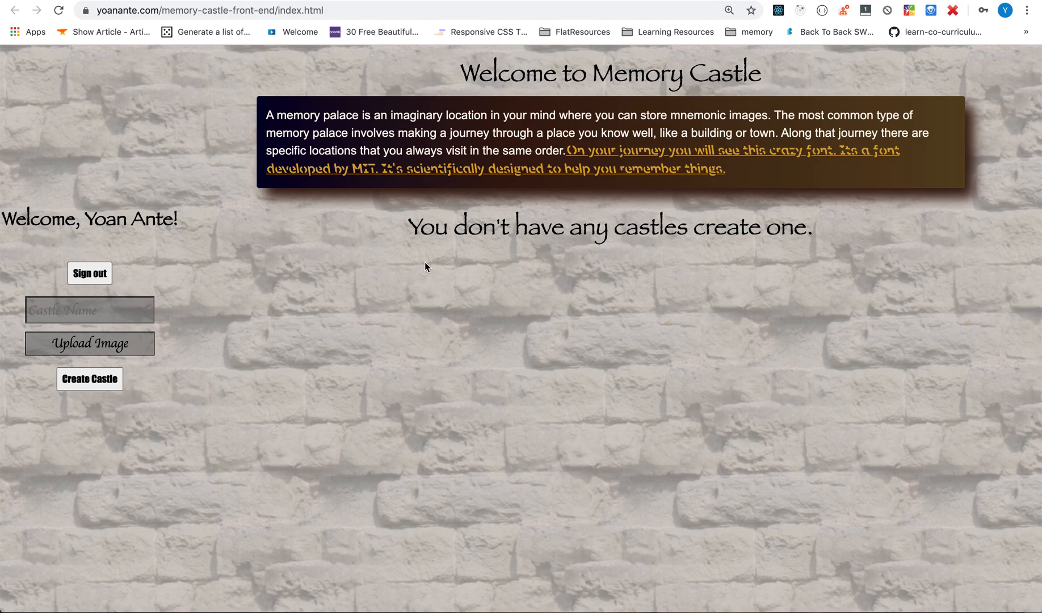
- Create a castle named "Outside" using the image 20200528_143405.jpg from the Photos folder
click(89, 310)
text(Ou)
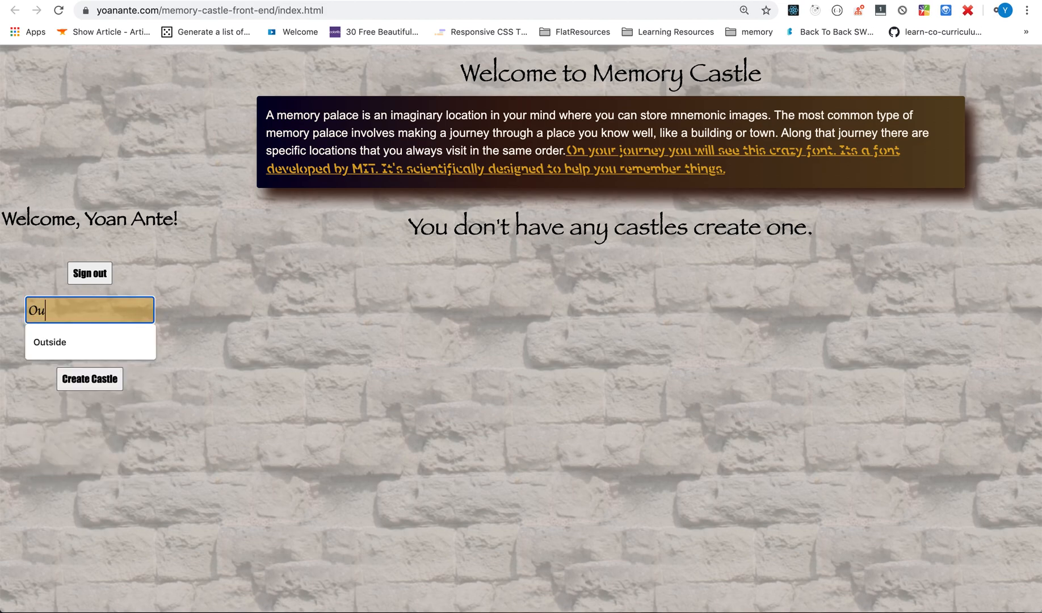
text(tside)
key(BackSpace)
text(e)
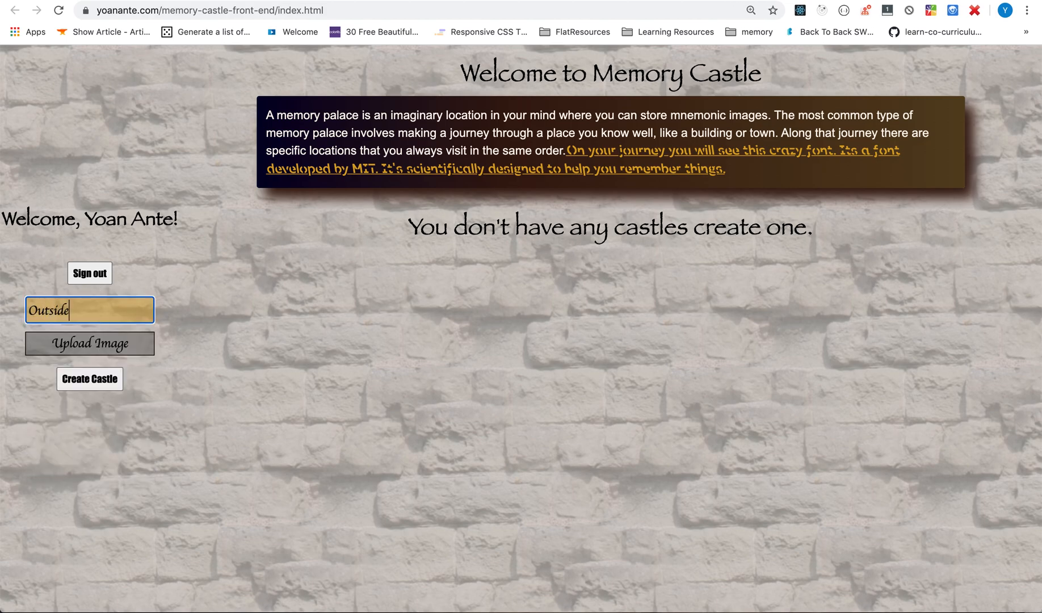
click(126, 352)
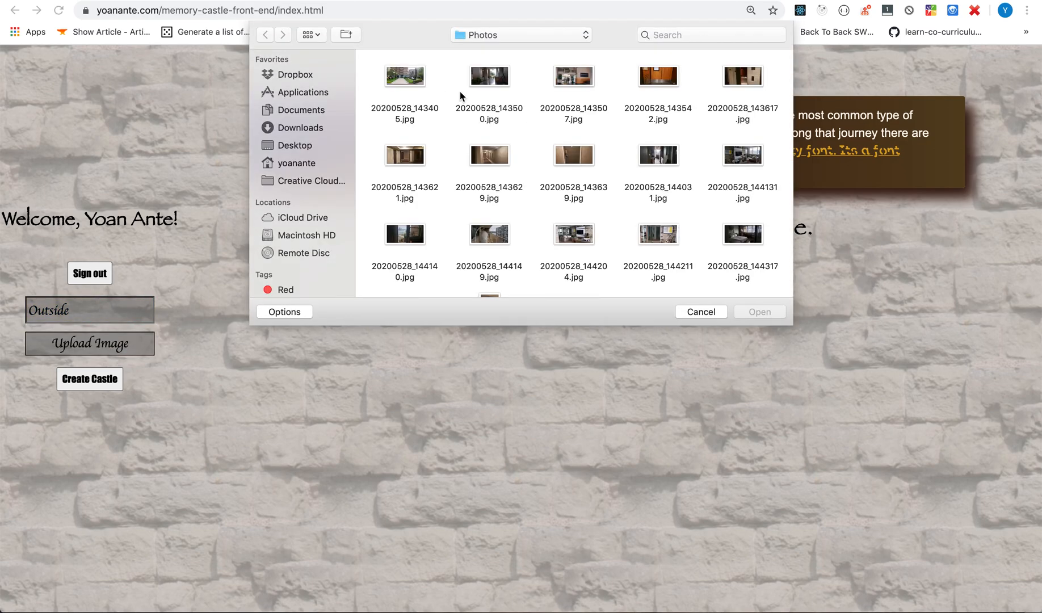
click(405, 76)
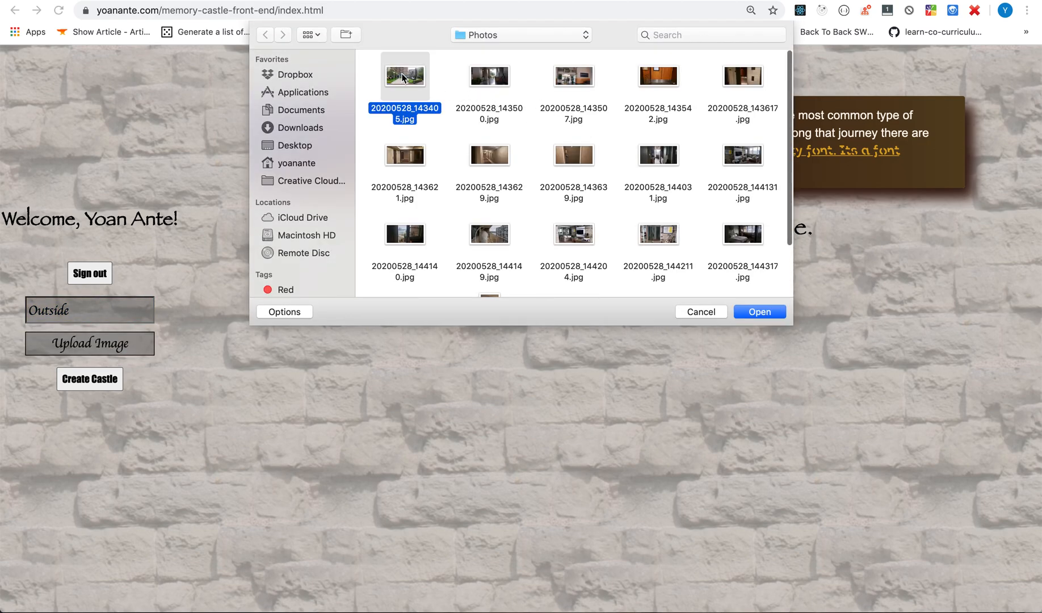
click(762, 313)
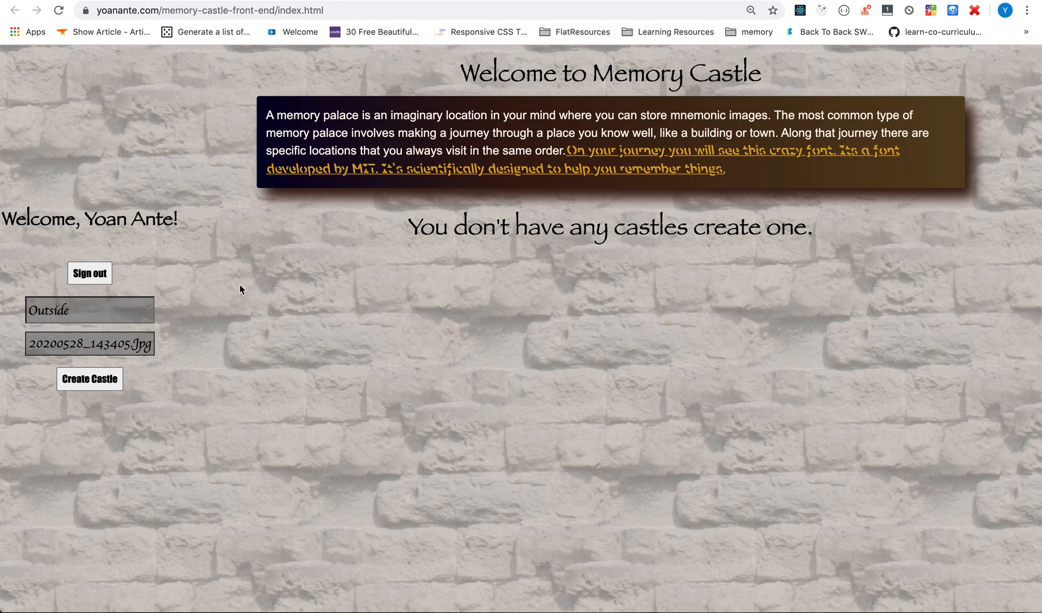
click(88, 377)
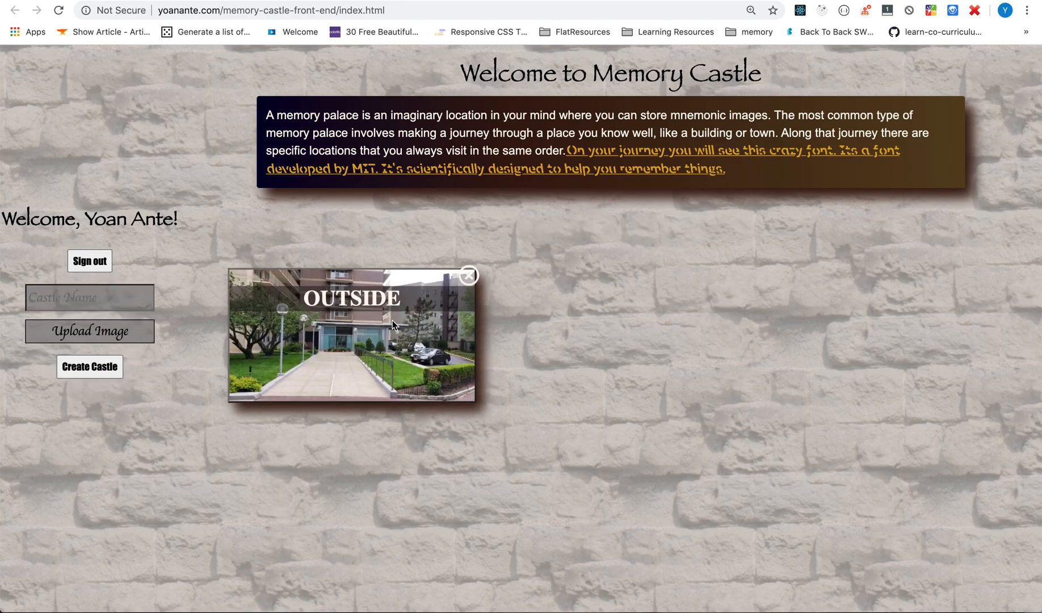
- Open the Outside castle and create a memory "bread" beside the nearest lamp post, in front of the bushes
click(392, 320)
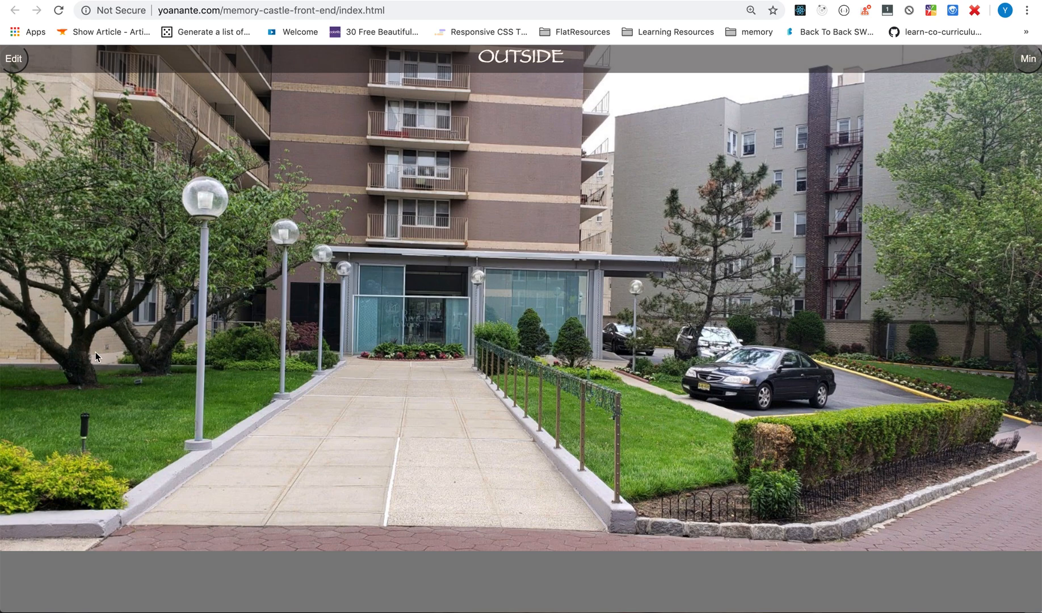
click(206, 331)
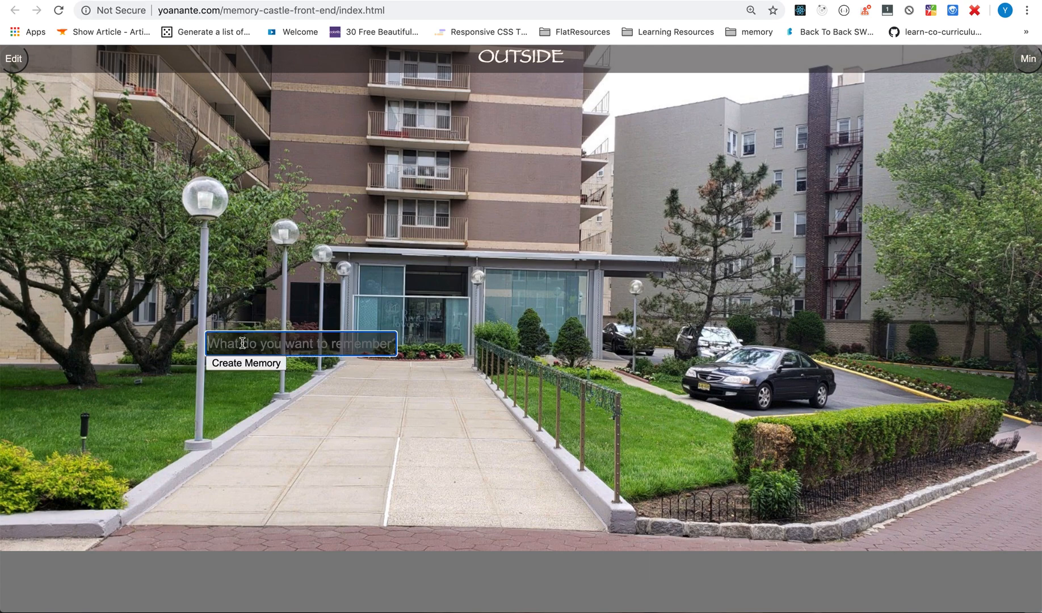
text(bread)
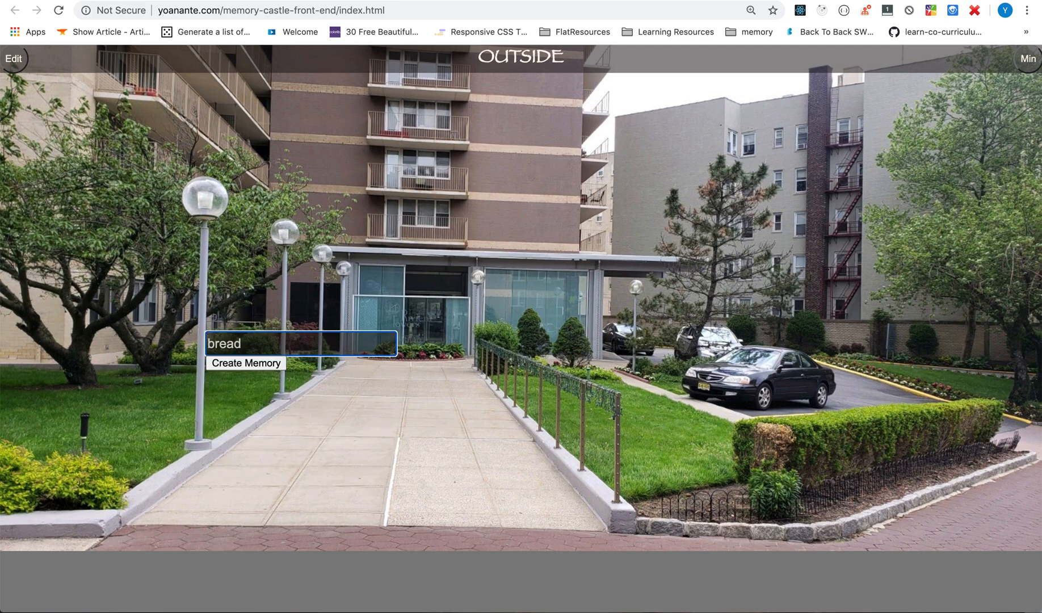
click(231, 367)
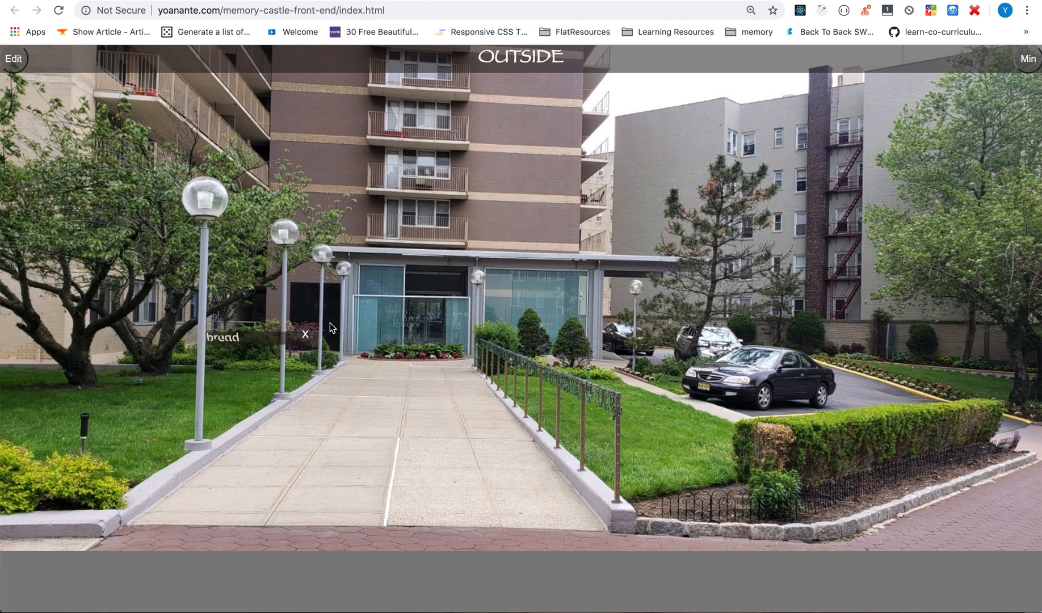
- Create a memory "Eggs" at the building's glass entrance in the Outside castle
click(407, 311)
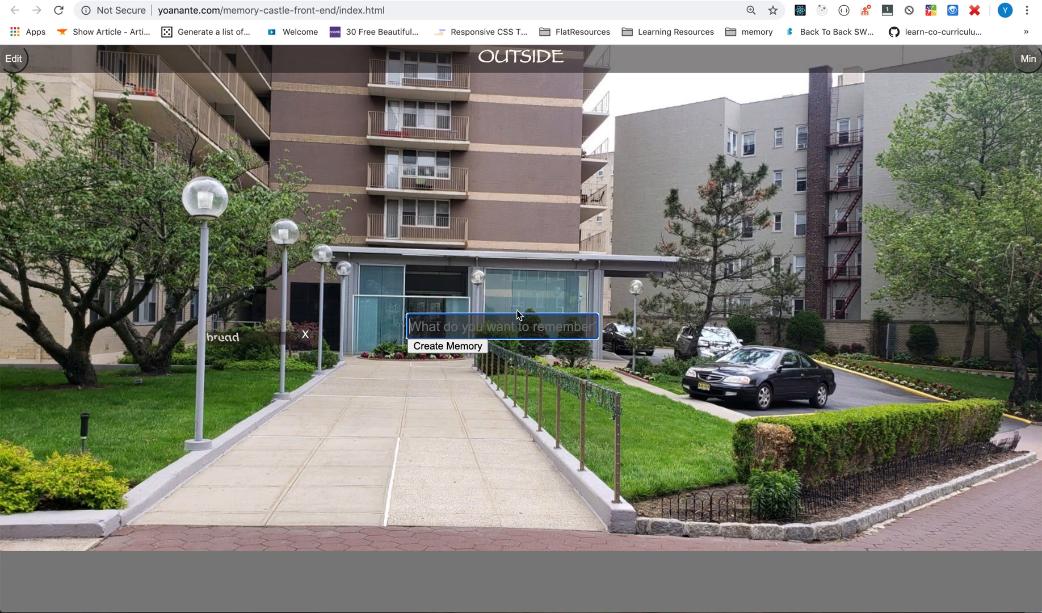
text(b)
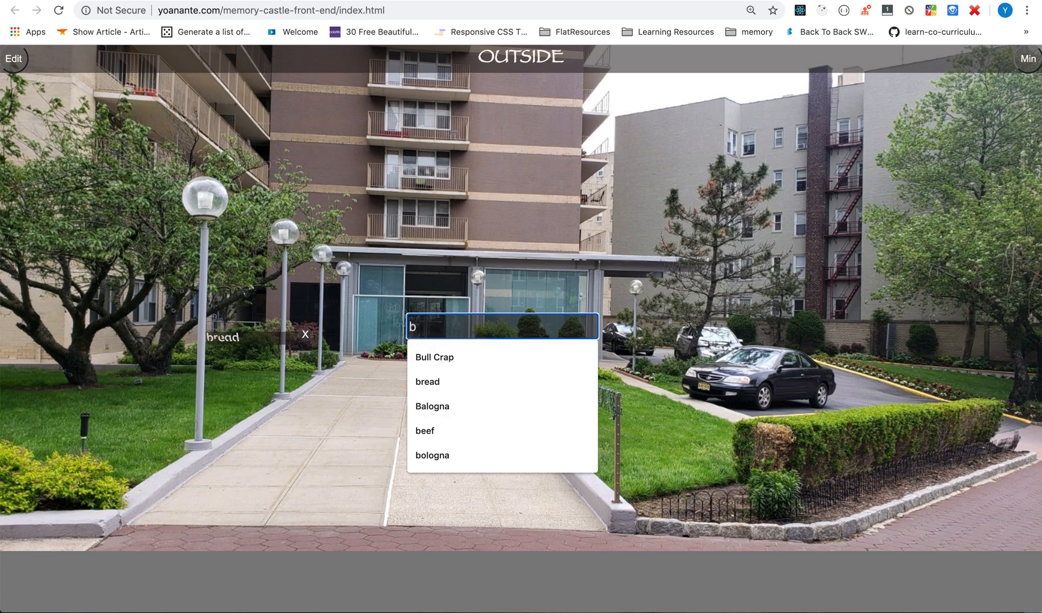
key(BackSpace)
text(Eggs)
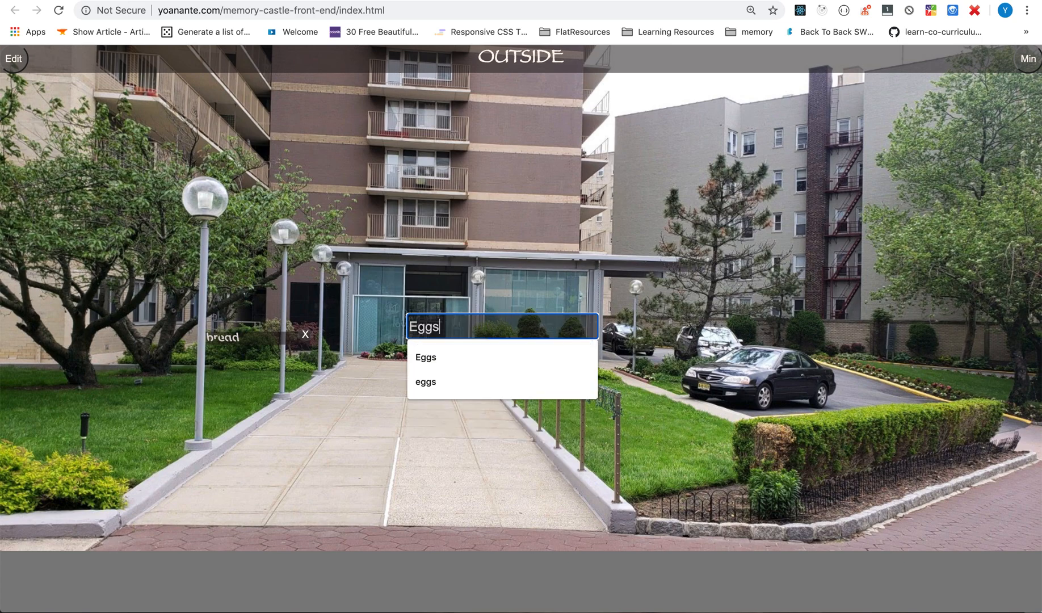
key(Return)
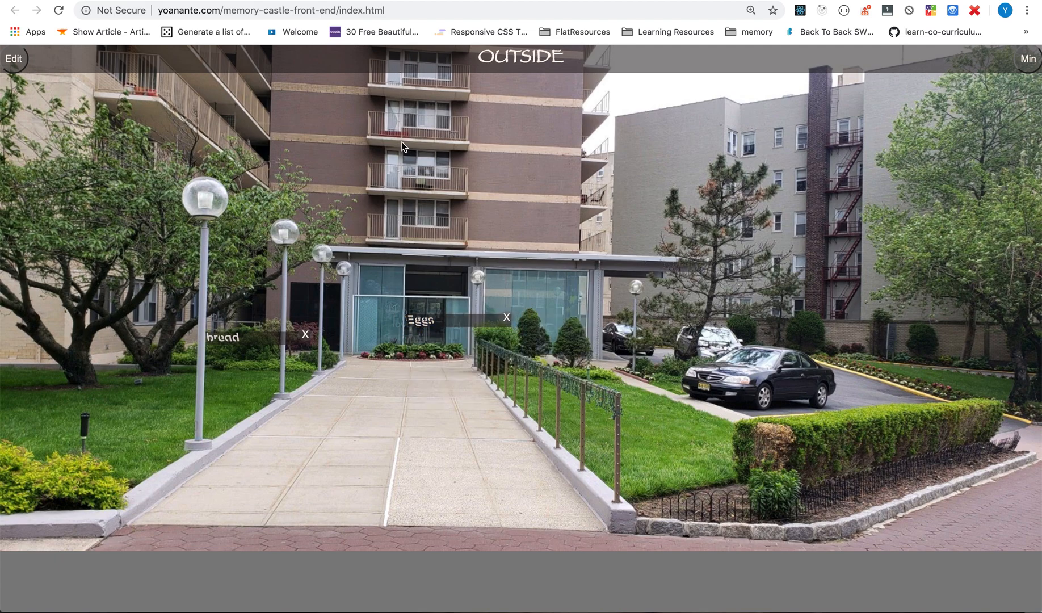
- Create a memory "salami" on the building's balconies above the entrance
click(421, 186)
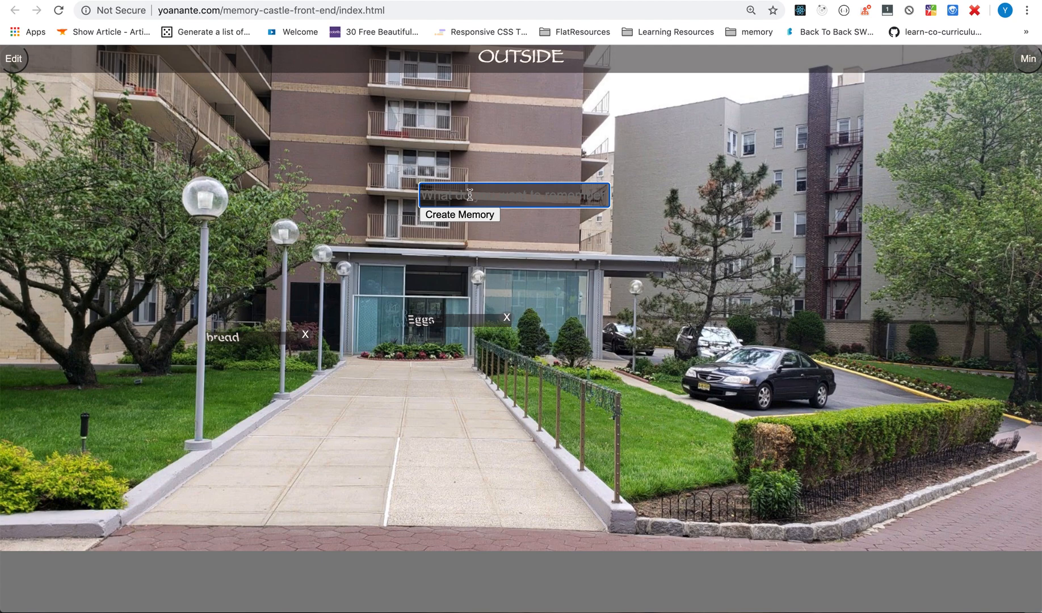
text(salami)
click(467, 216)
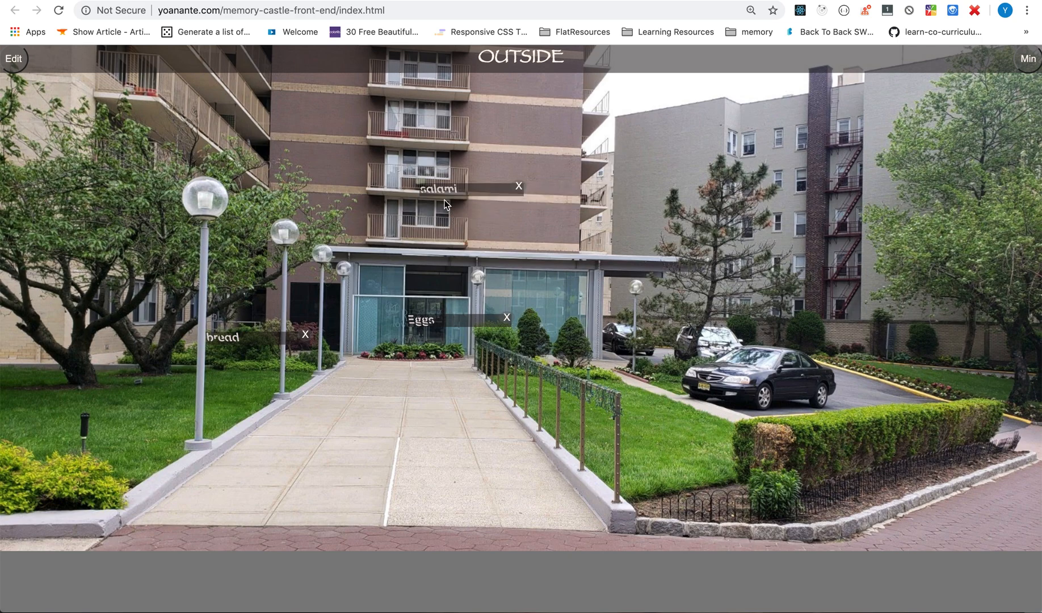
- Move the salami memory to the neighbouring building's fire escape and minimize the Outside castle
drag(458, 194, 462, 168)
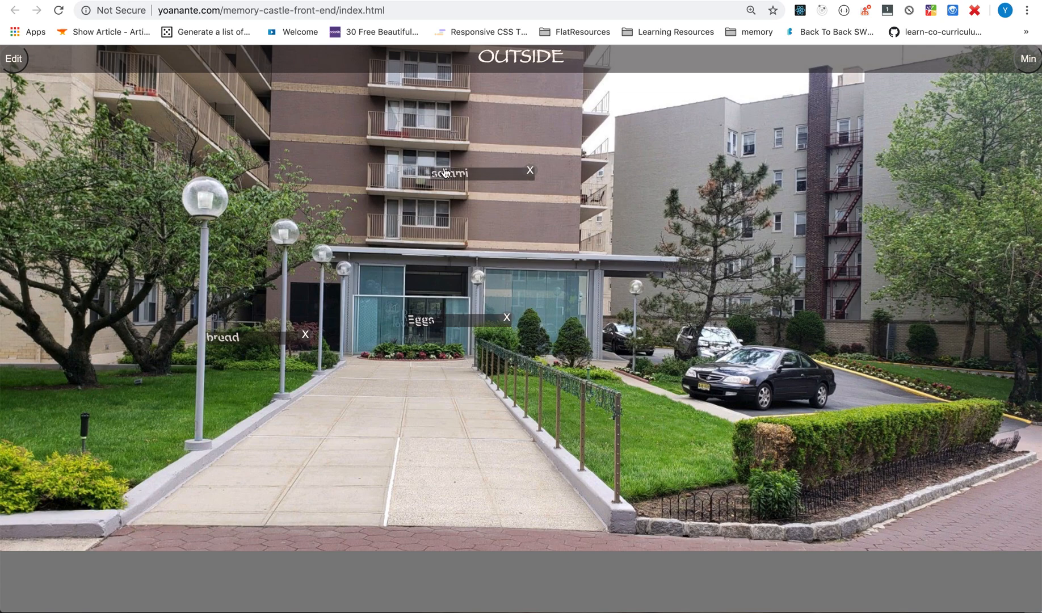
drag(461, 178, 841, 142)
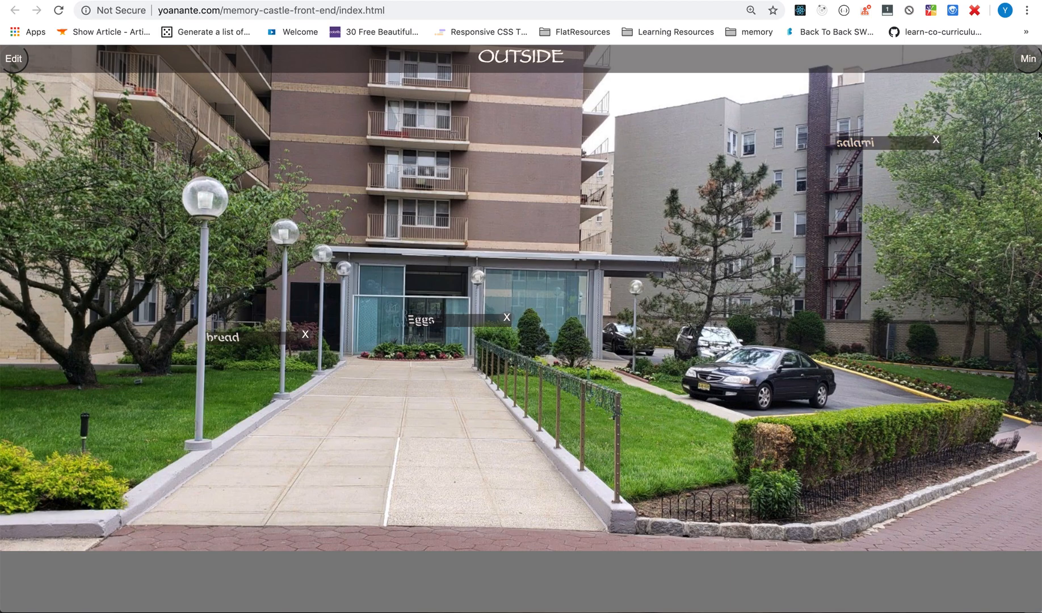
drag(1039, 129, 1040, 200)
click(1026, 59)
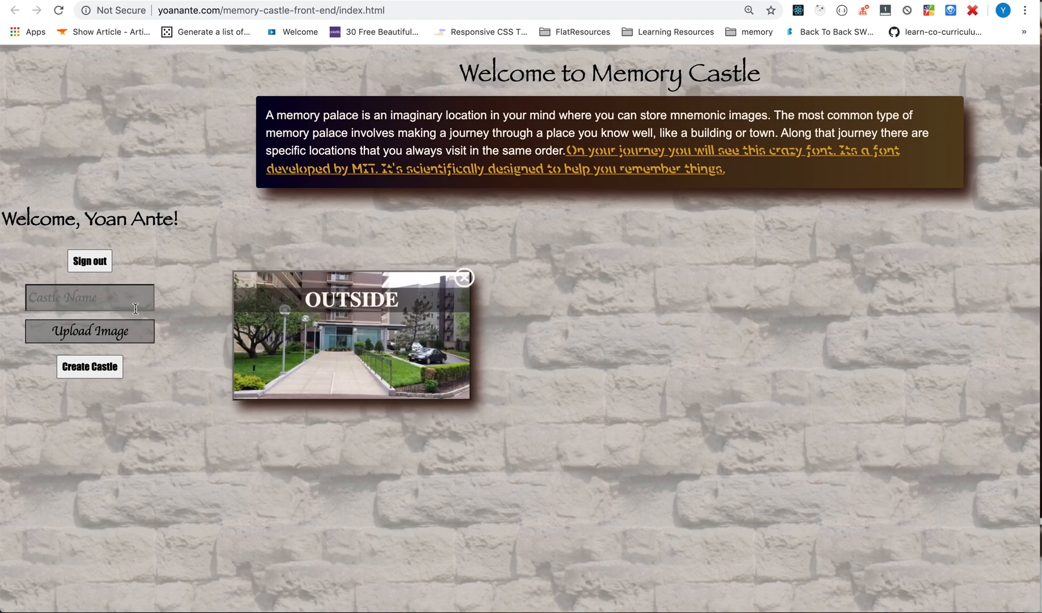
- Create a second castle named "Lobby" using the image 20200528_143500.jpg
click(86, 301)
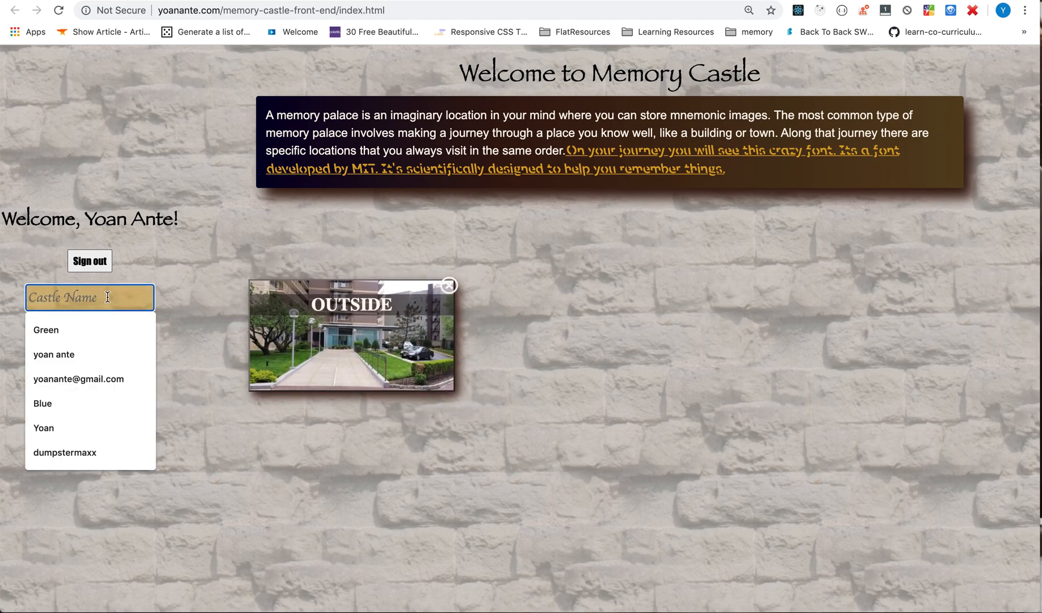
text(Lobby)
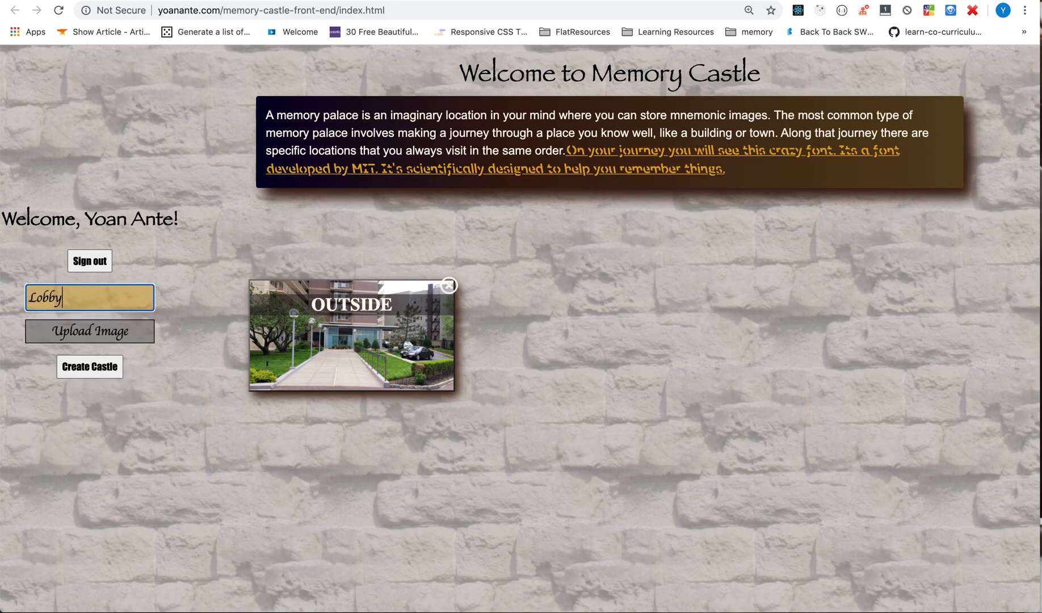
click(96, 333)
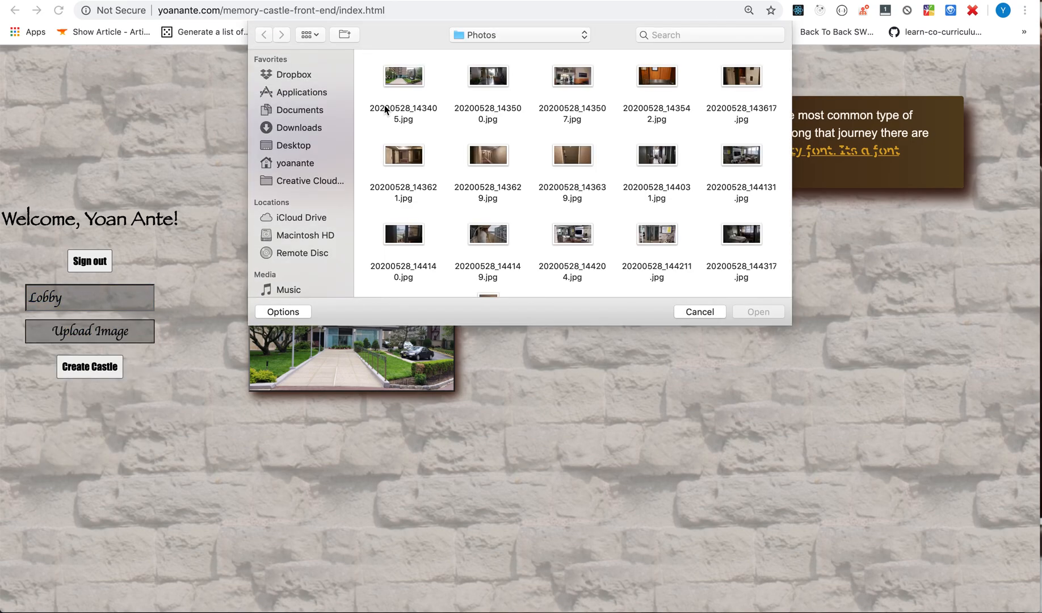
click(485, 73)
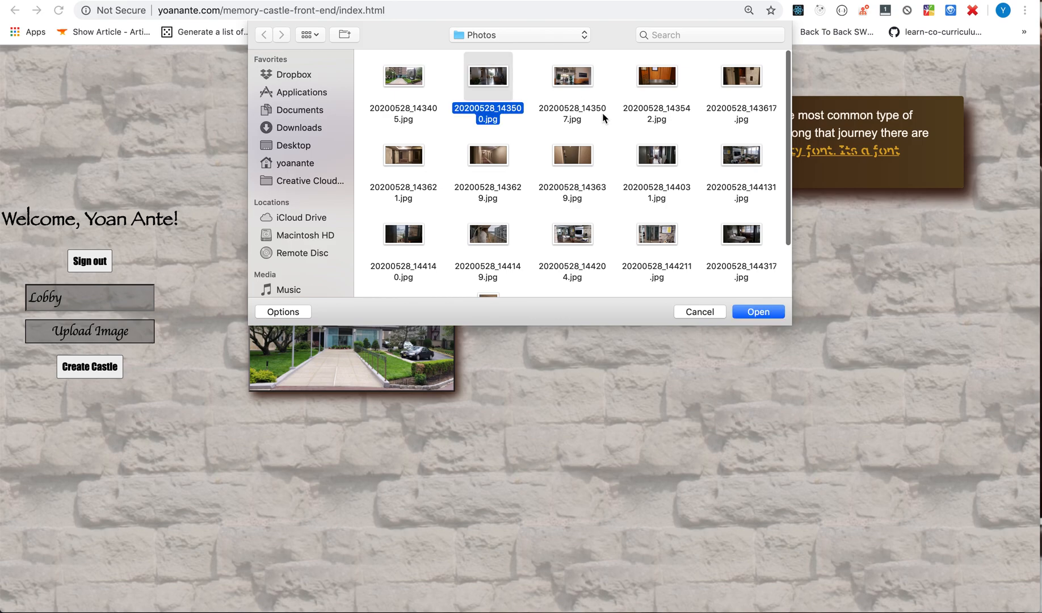
click(760, 313)
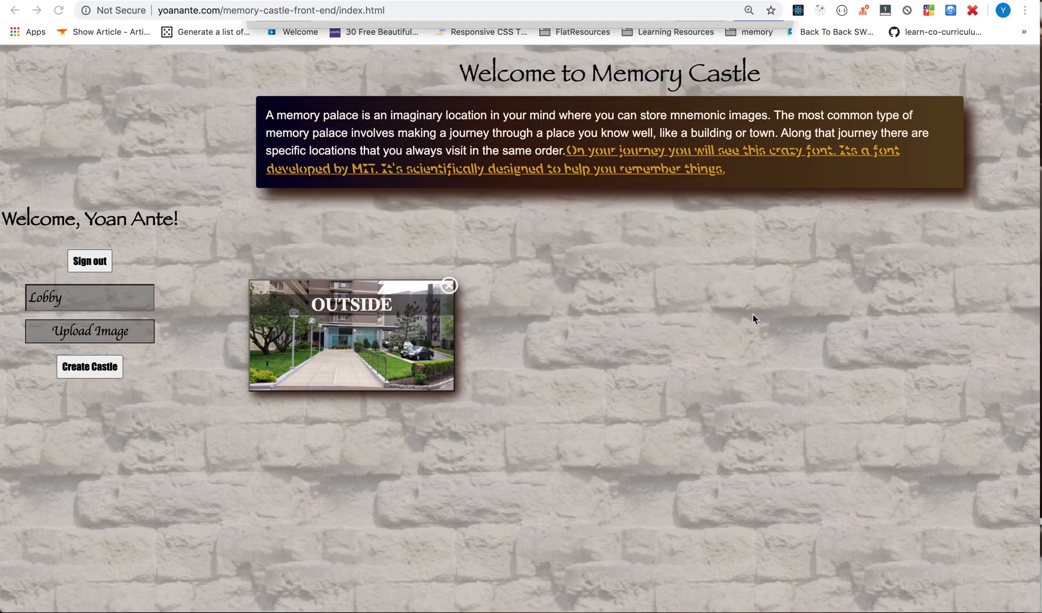
click(98, 372)
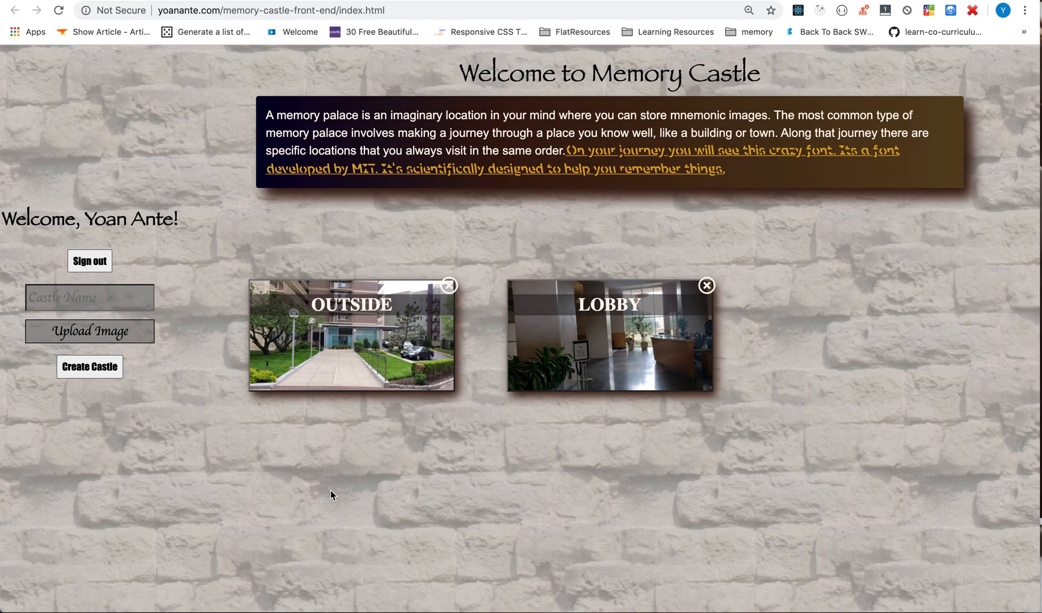
- Open the Lobby castle and create a memory "Steak" on the large pillar above the plants
click(651, 368)
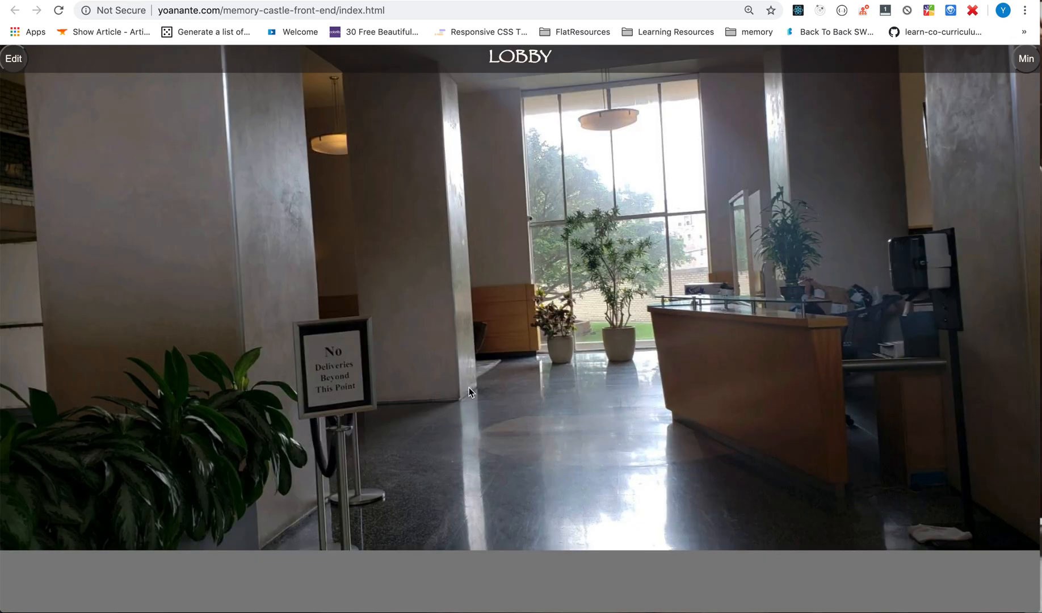
click(200, 264)
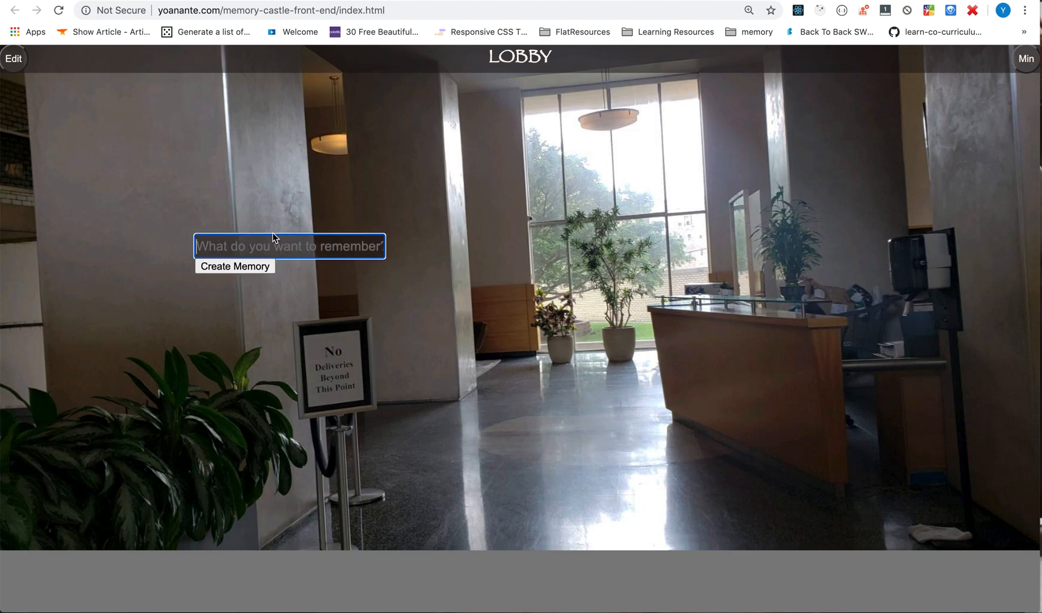
text(Steak)
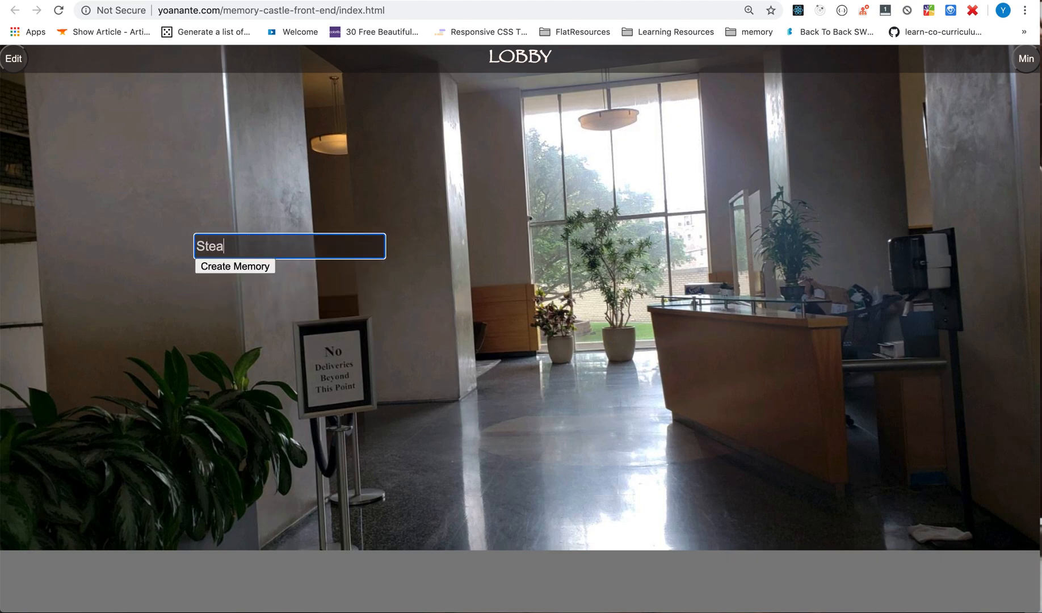
click(235, 266)
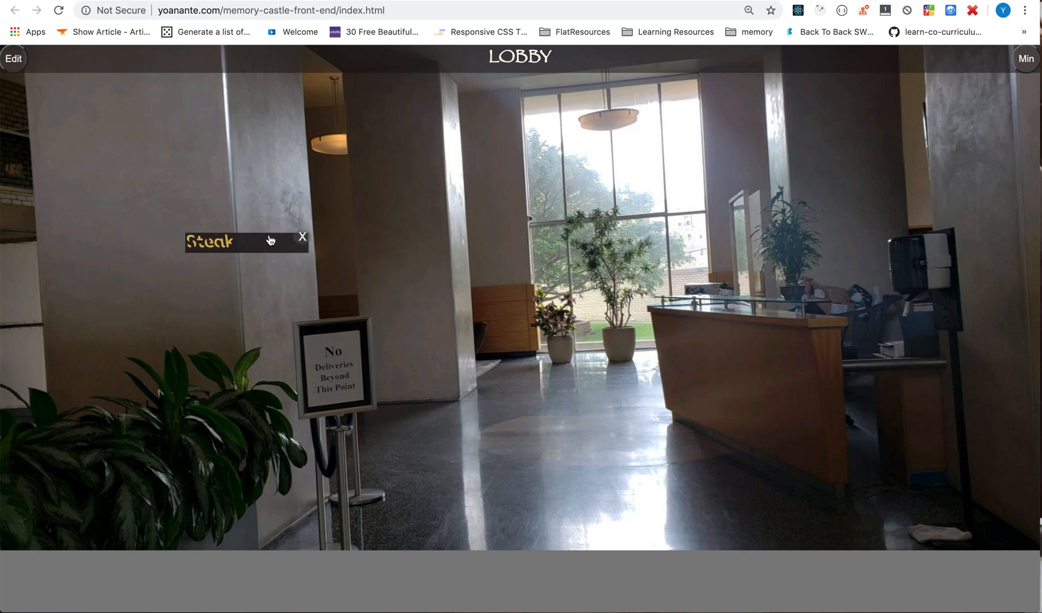
- Create a memory "Cereal" beside the "No Deliveries" sign and move it onto the front of the reception desk
click(349, 368)
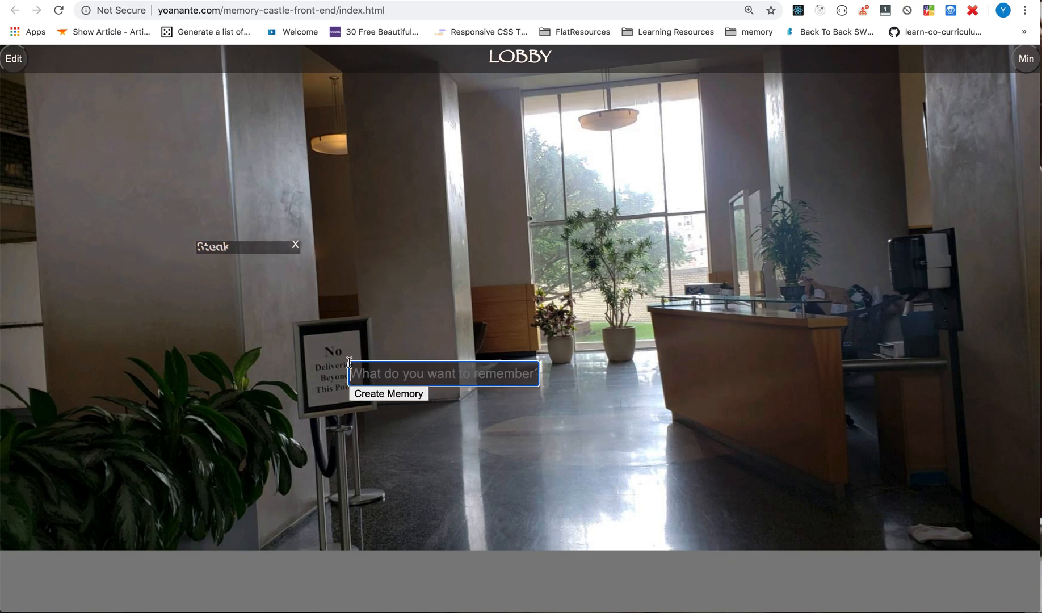
click(421, 370)
text(Cere)
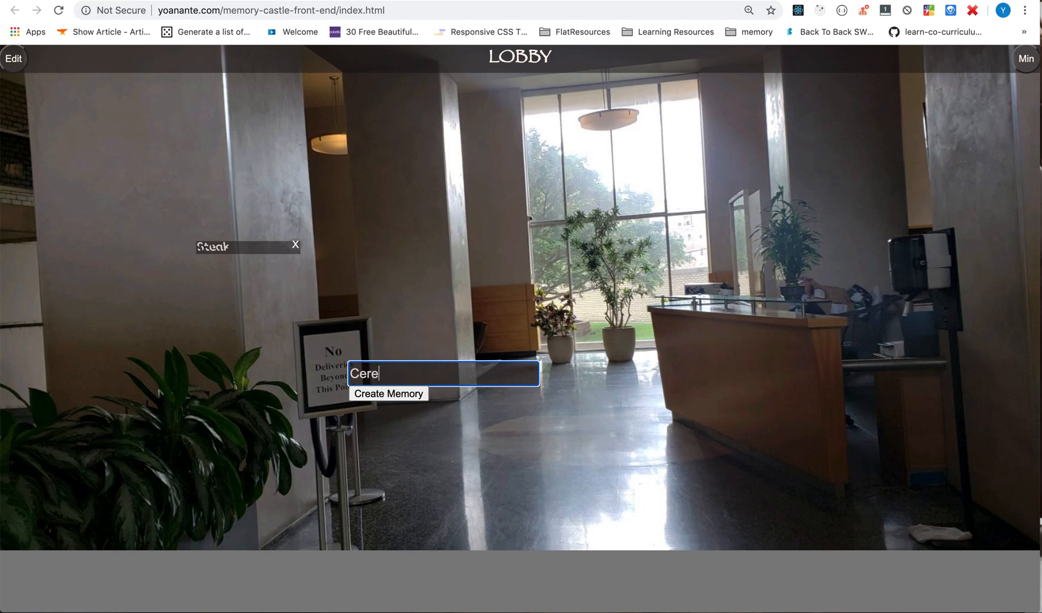
text(al)
click(389, 396)
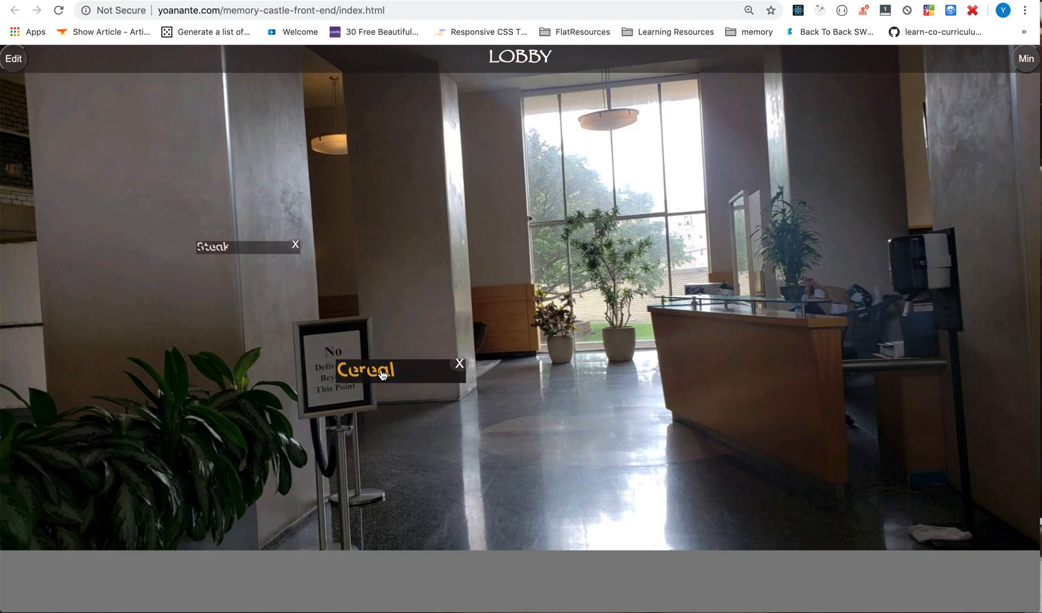
drag(383, 374, 633, 345)
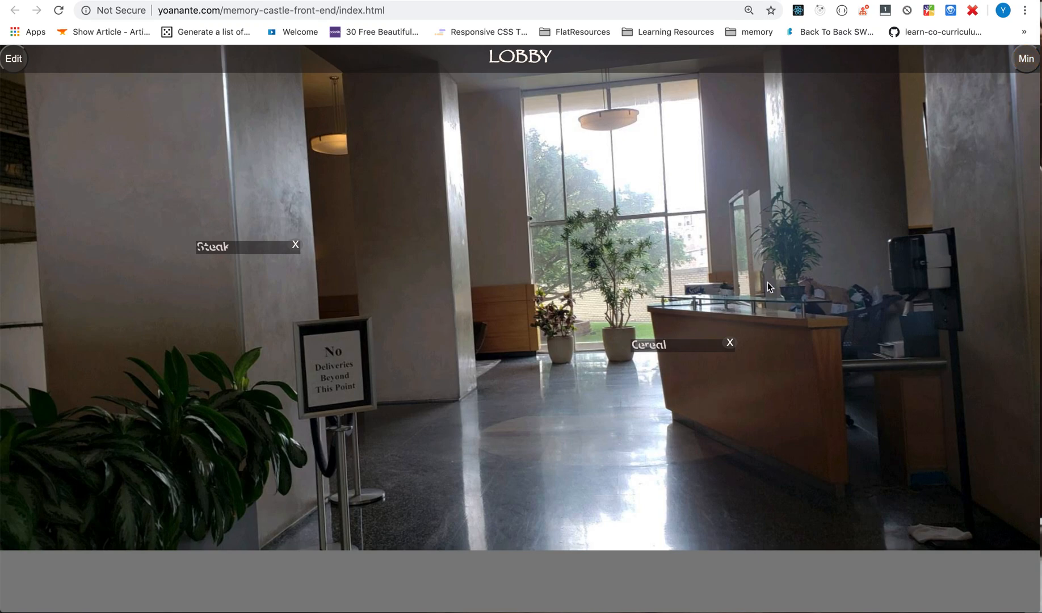
- Minimize the Lobby castle and create a castle named "Livingroom" using the image 20200528_144131.jpg
click(1026, 61)
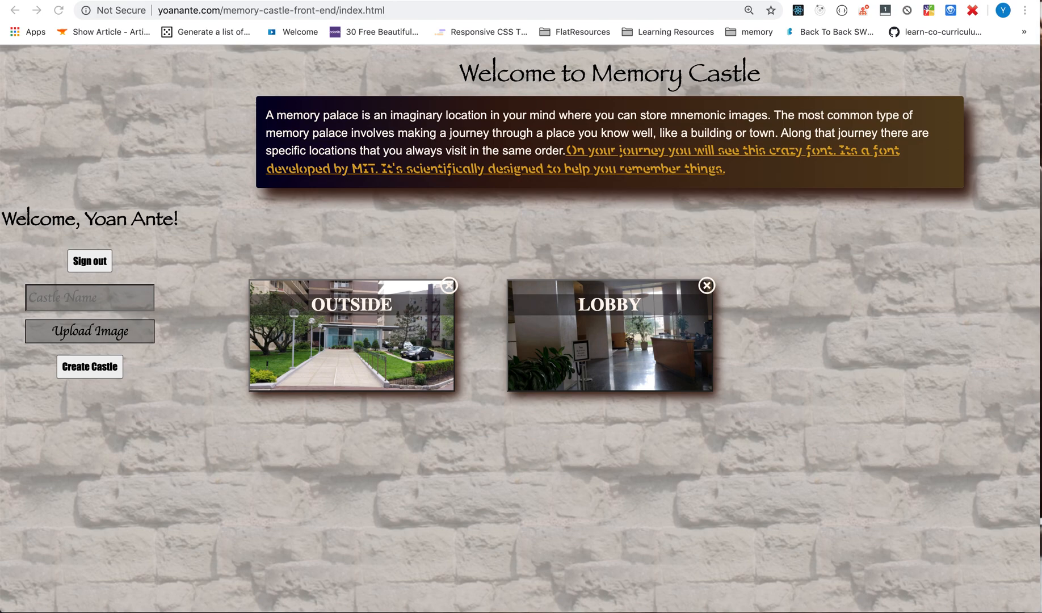
click(76, 295)
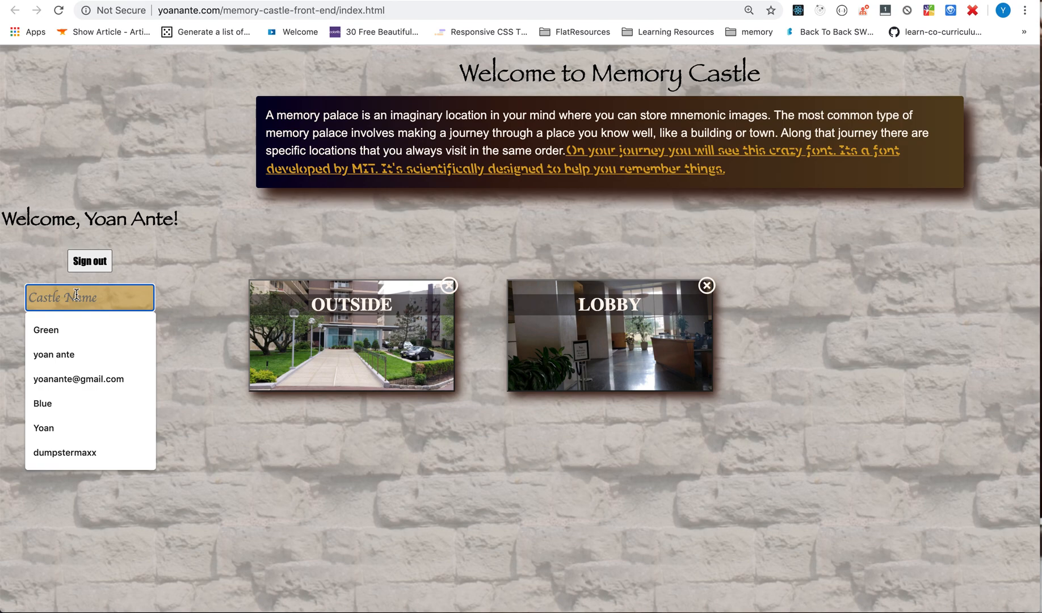
text(Liv)
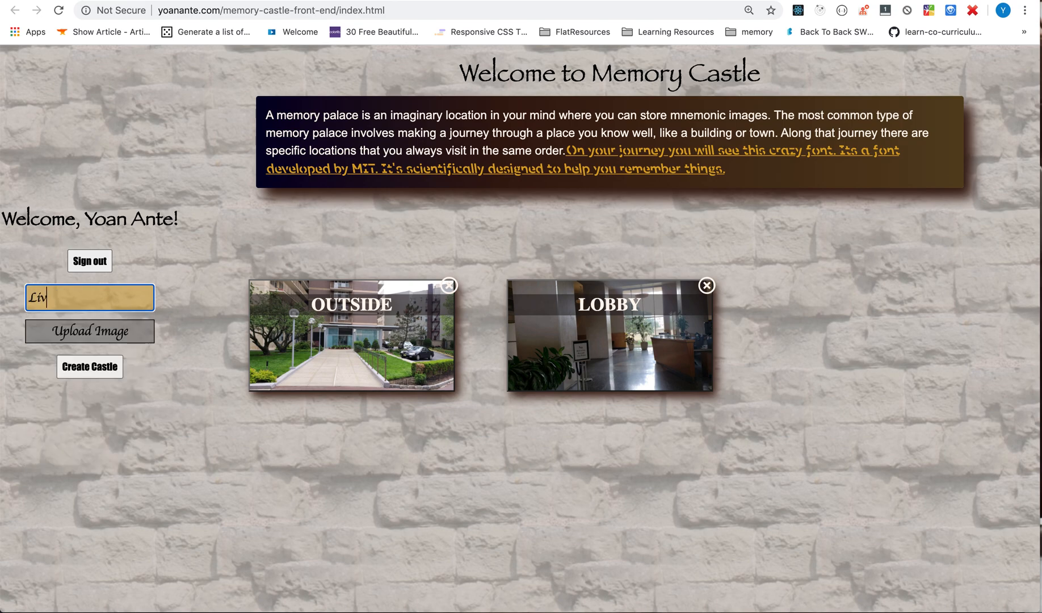
text(ingroom)
click(60, 331)
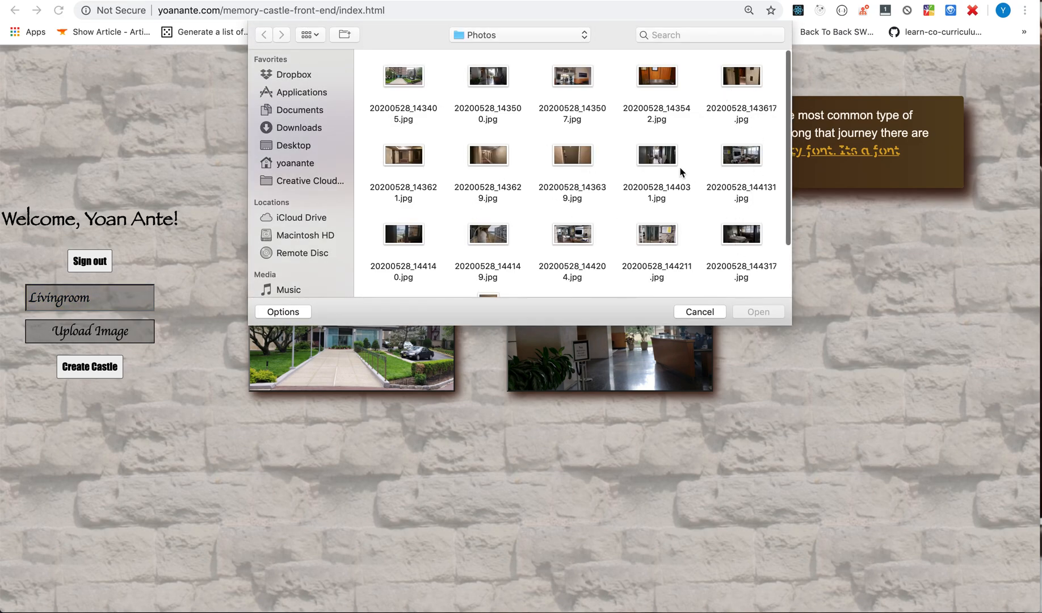
click(734, 161)
click(761, 311)
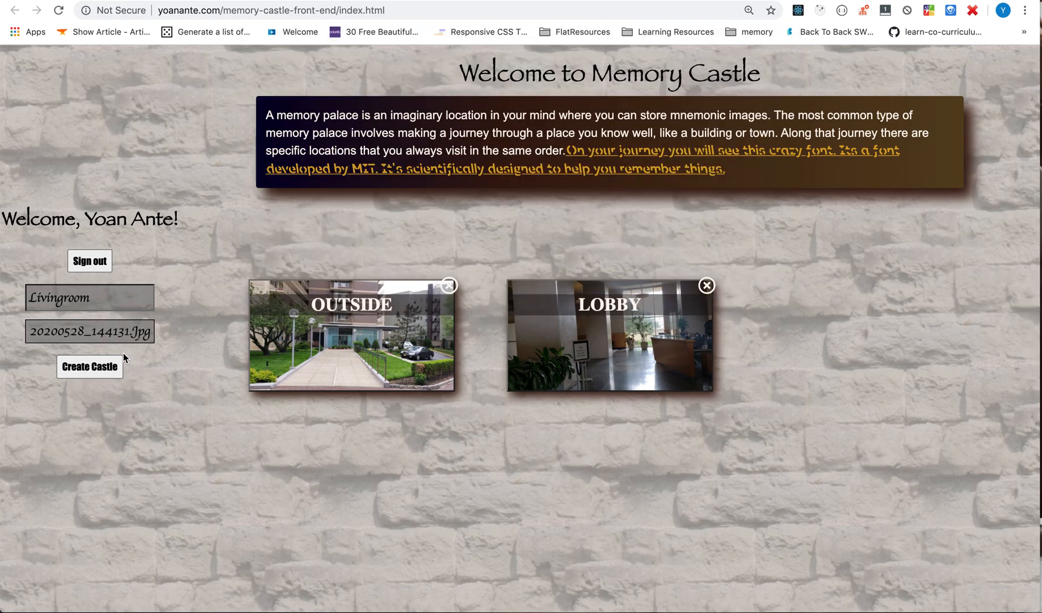
click(108, 366)
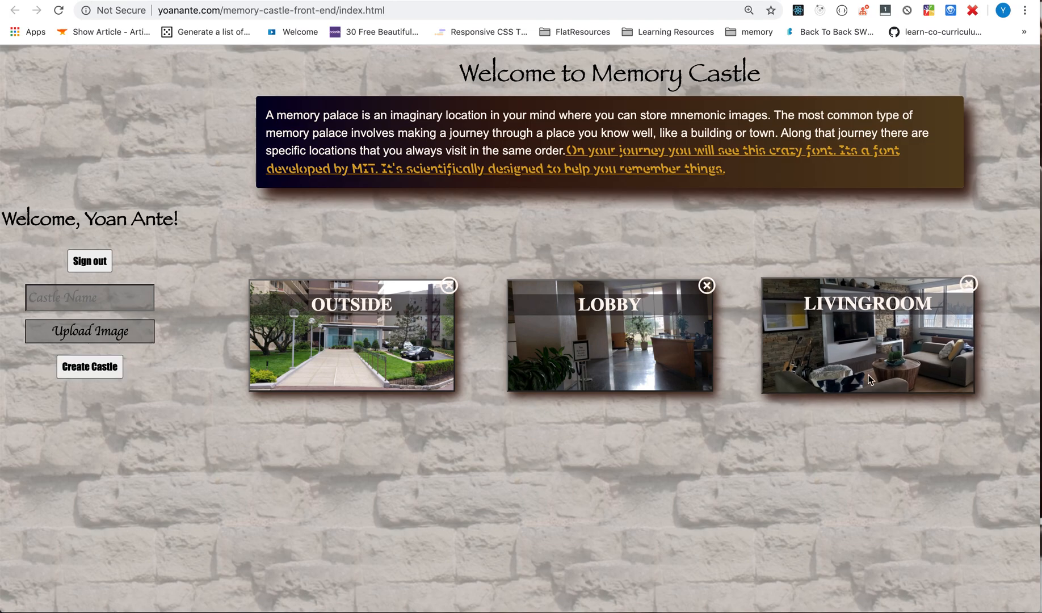
- Open the Livingroom castle and create a memory "Milk" on the framed painting on the stone wall
click(919, 339)
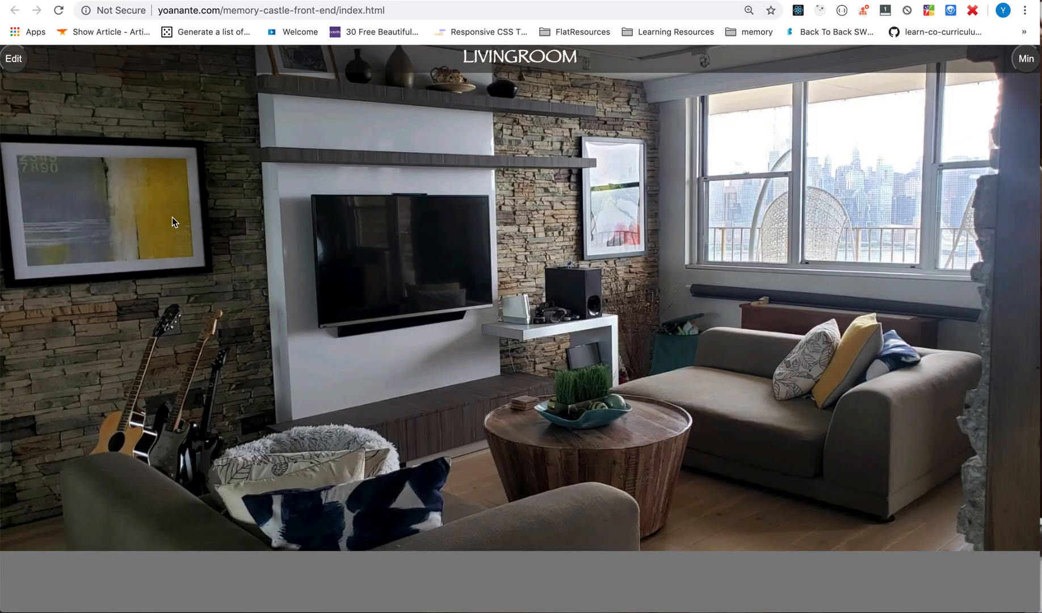
click(67, 196)
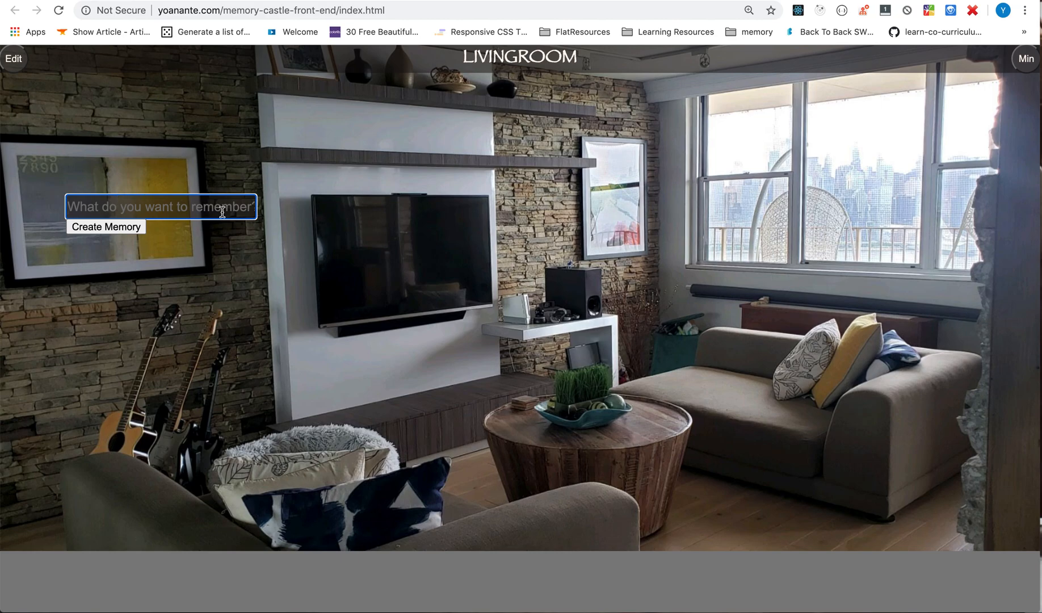
text(Mil)
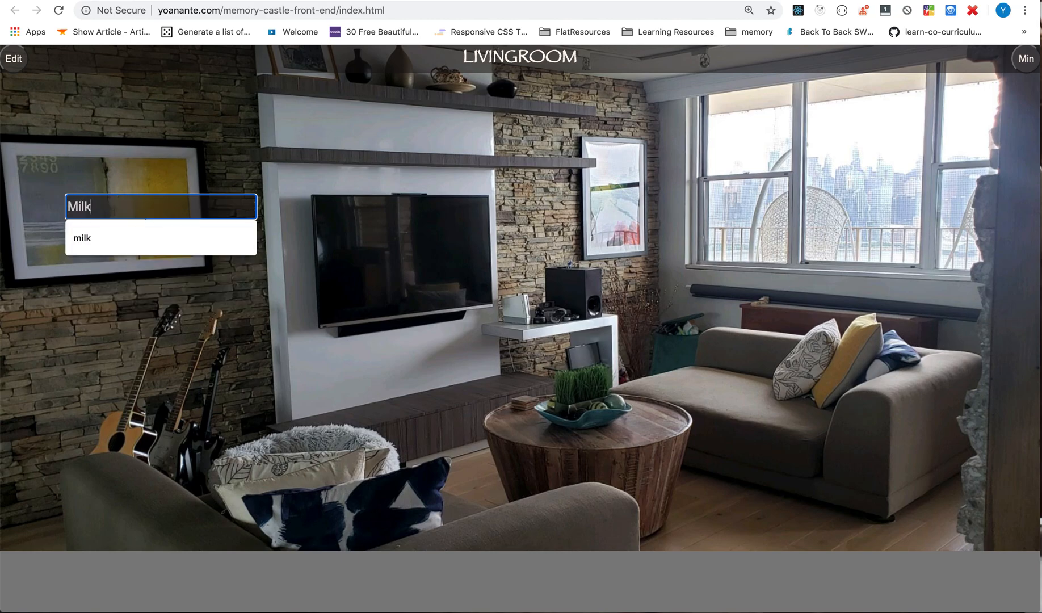
text(k)
key(Return)
- Create a memory "Toothpase" on the television in the Livingroom castle
click(432, 257)
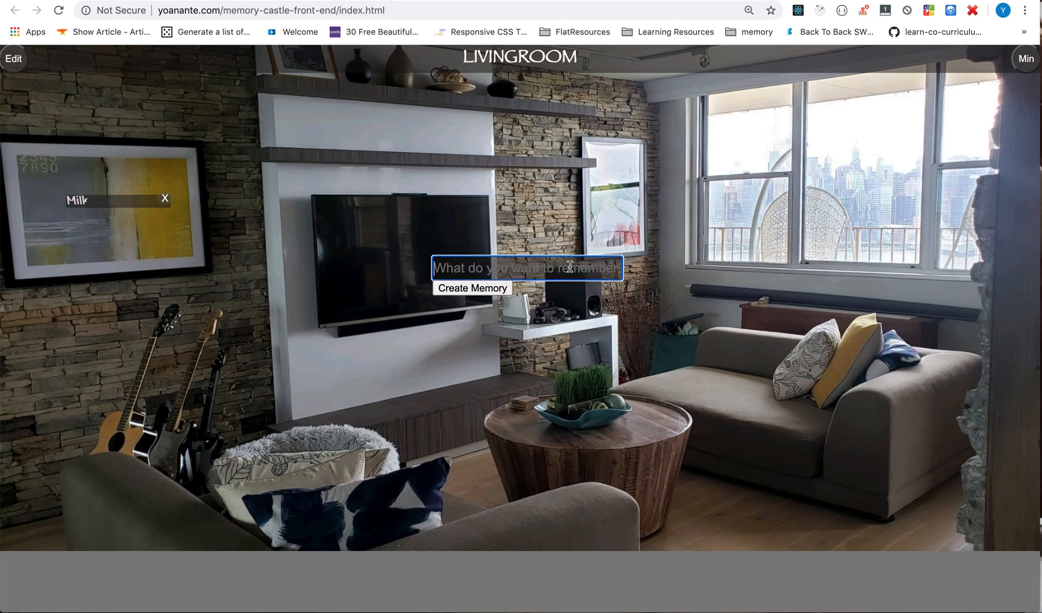
text(T)
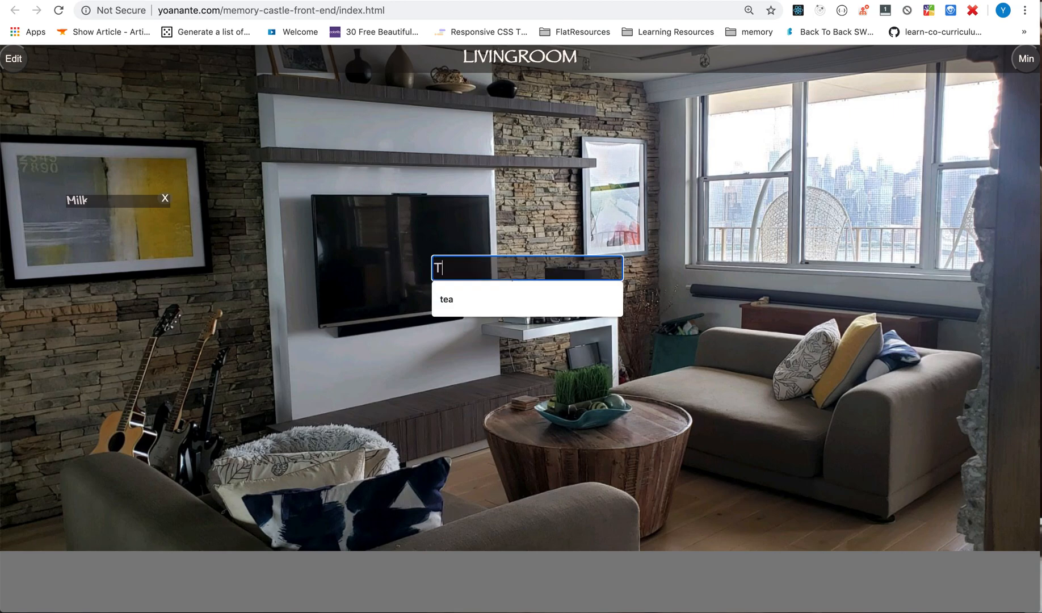
text(oothpase)
key(Return)
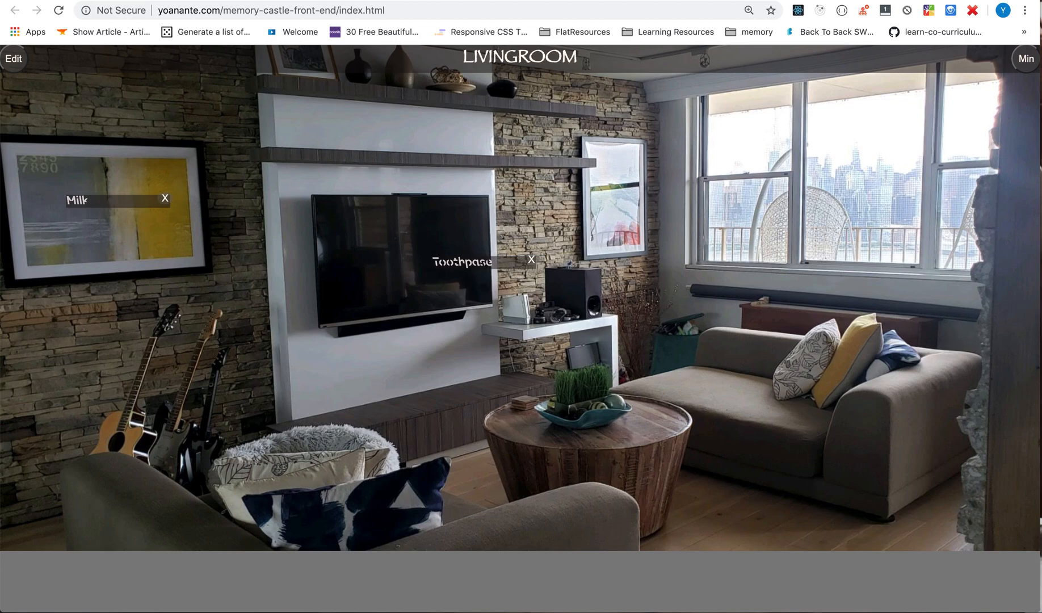
- Create a memory "Dogfood" on the sofa below the windows and move it to the sofa's front edge below the pillows
click(727, 380)
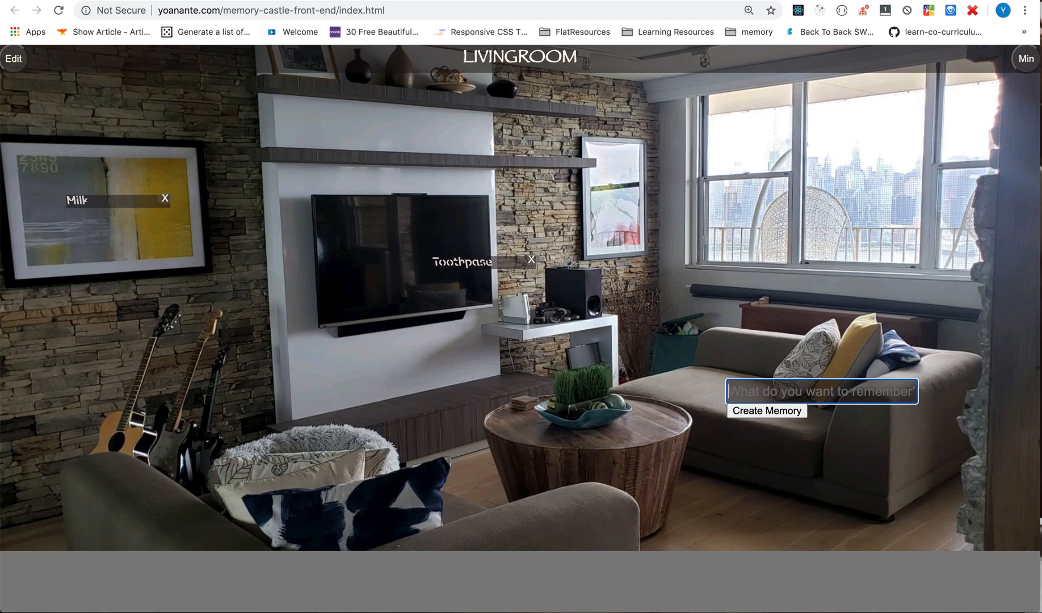
text(Dogfood)
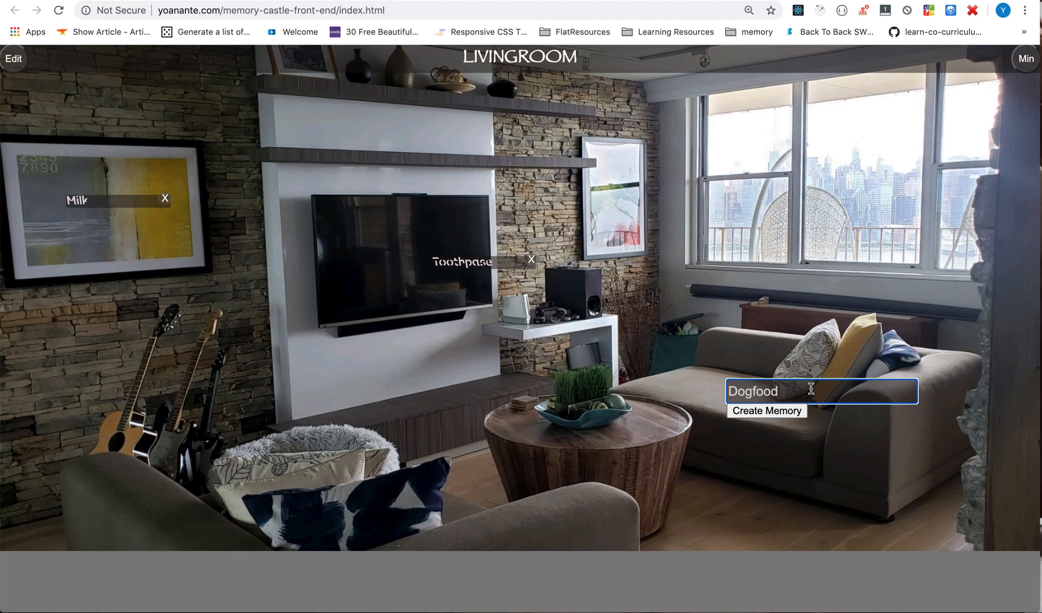
click(788, 416)
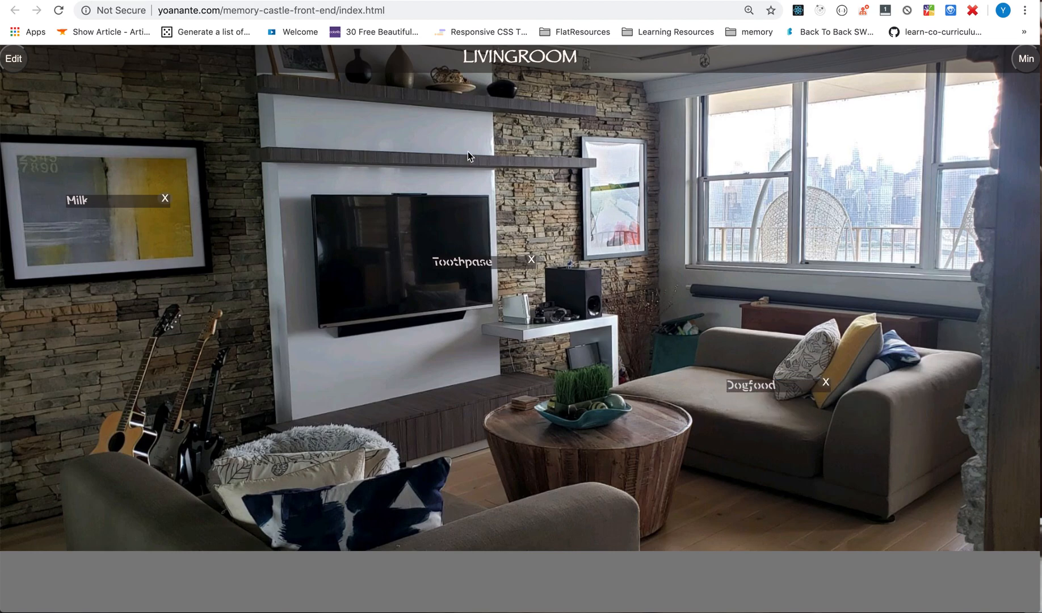
drag(802, 378, 798, 410)
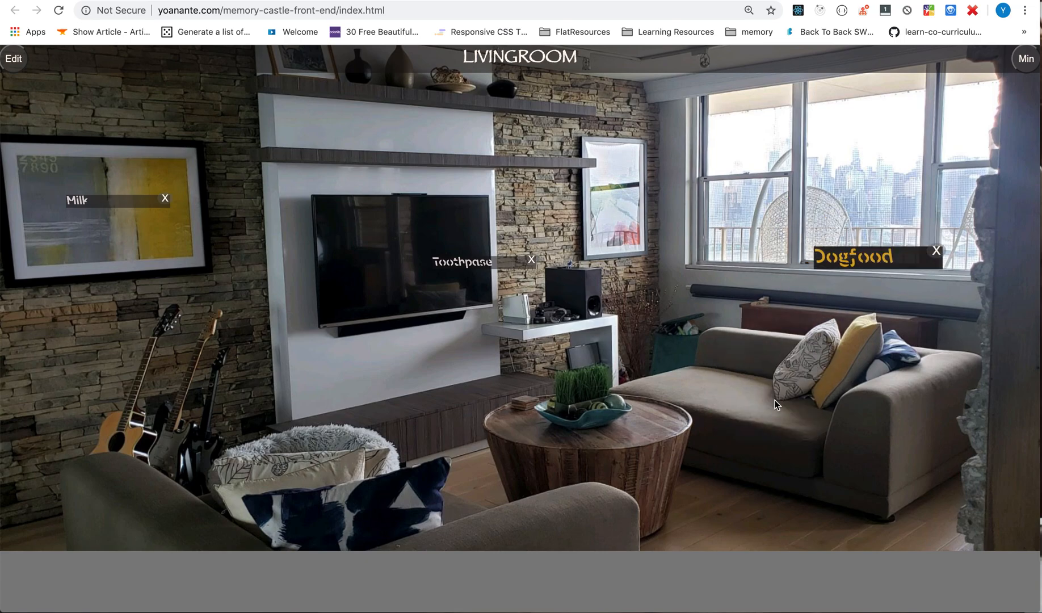
- Minimize the Livingroom castle and sign out of the account
click(1027, 58)
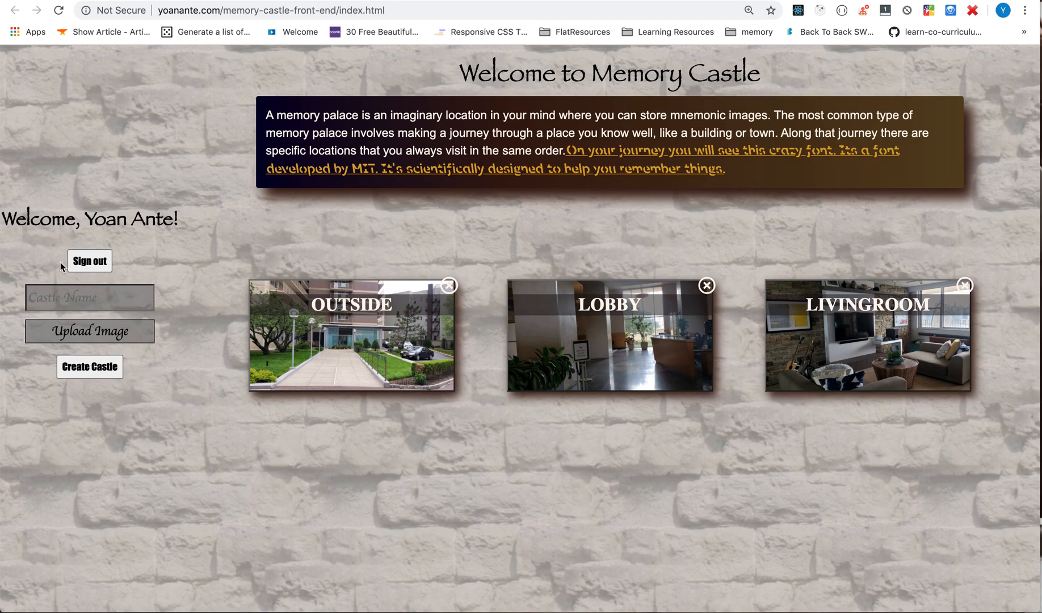
click(81, 257)
- Fill in the saved account e-mail, enter the account password and try to sign in
click(67, 112)
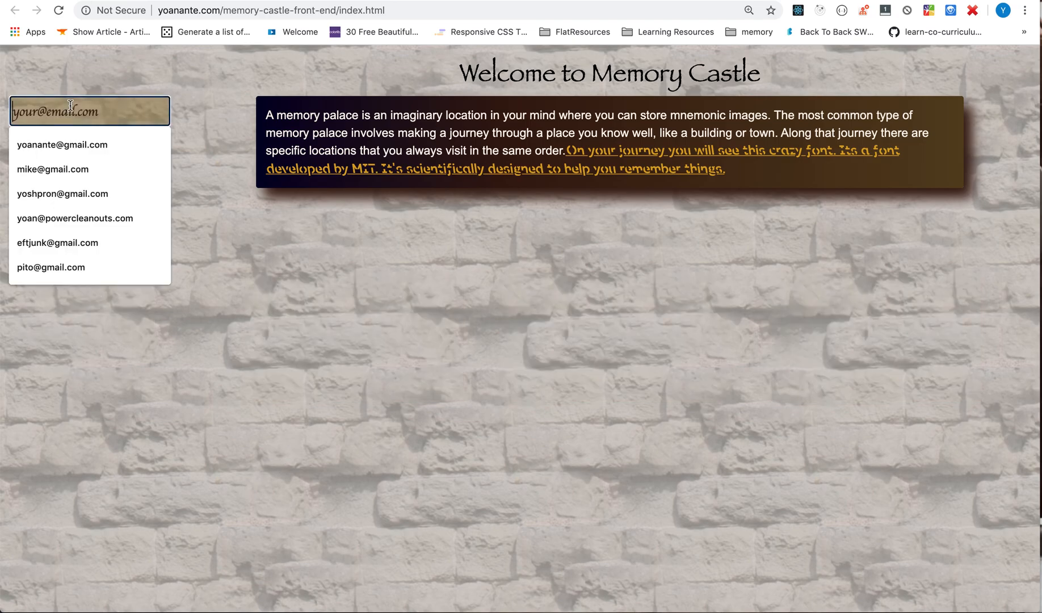
click(48, 143)
click(48, 143)
text(*****)
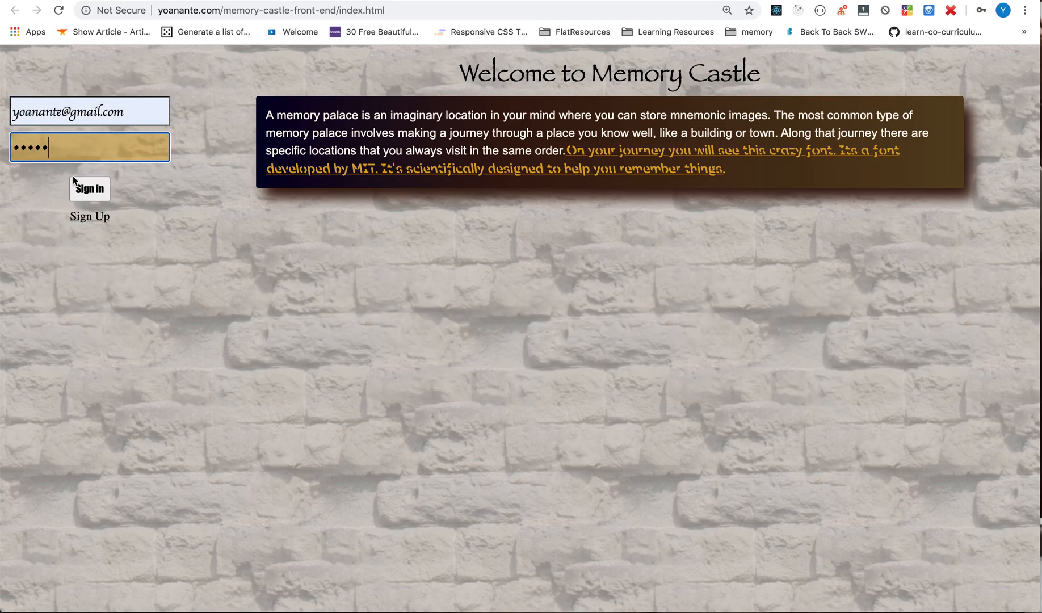
text(***)
click(82, 184)
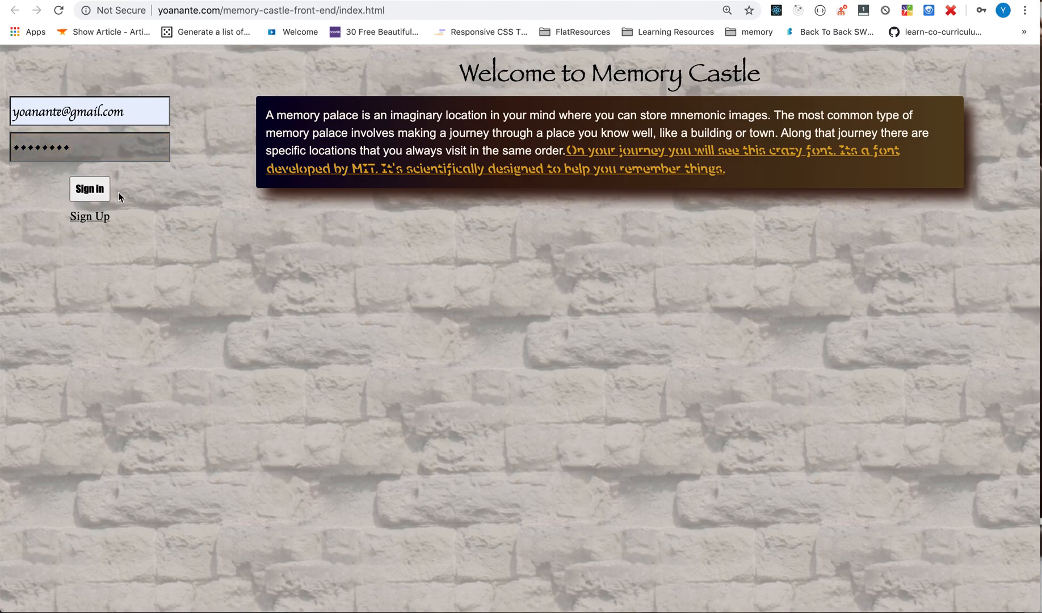
click(636, 92)
- Re-enter the account password and retry the sign-in
double_click(65, 146)
text(******)
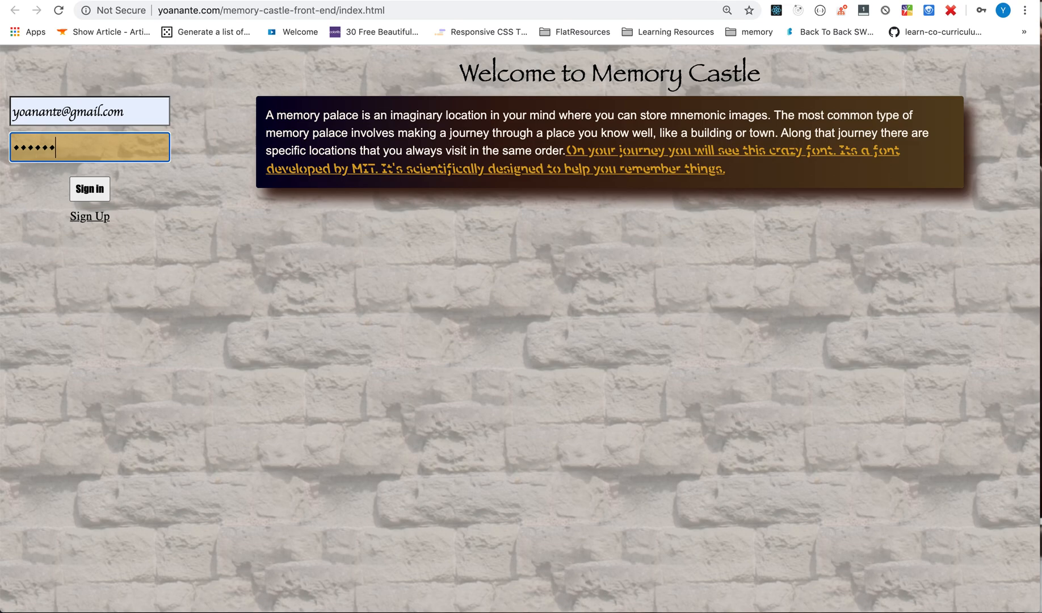
text(***)
click(108, 190)
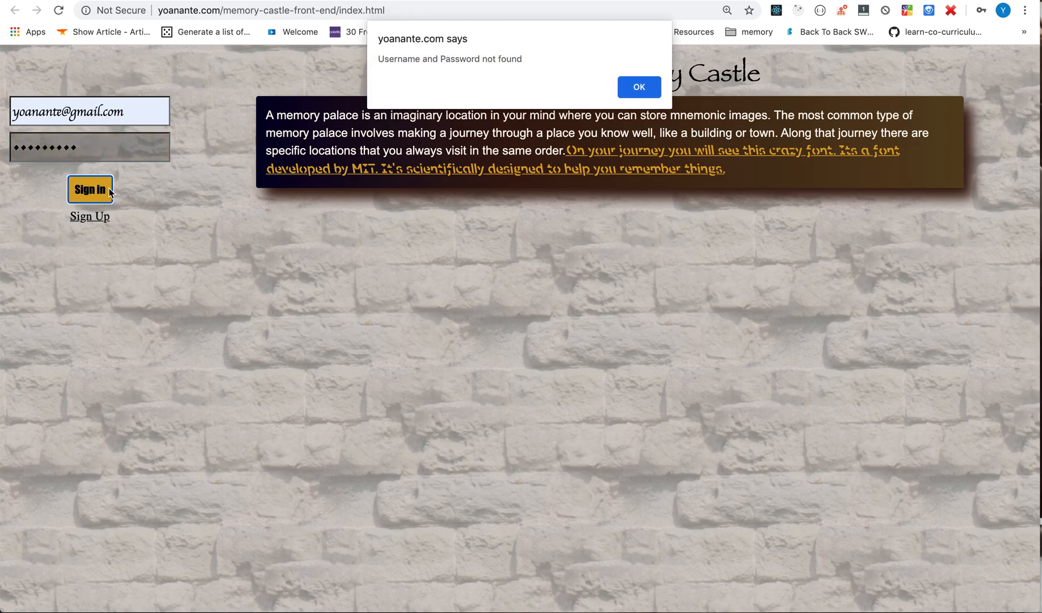
click(633, 87)
- Replace the account password with the correct one and sign in to the account
double_click(101, 135)
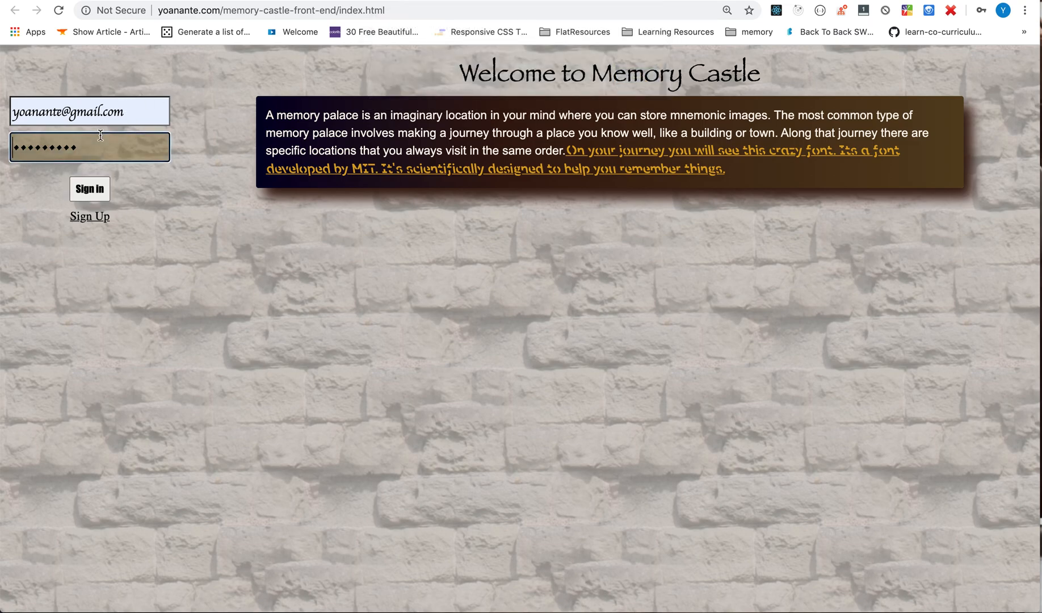
text(****)
key(BackSpace)
key(BackSpace)
key(BackSpace)
key(BackSpace)
text(******)
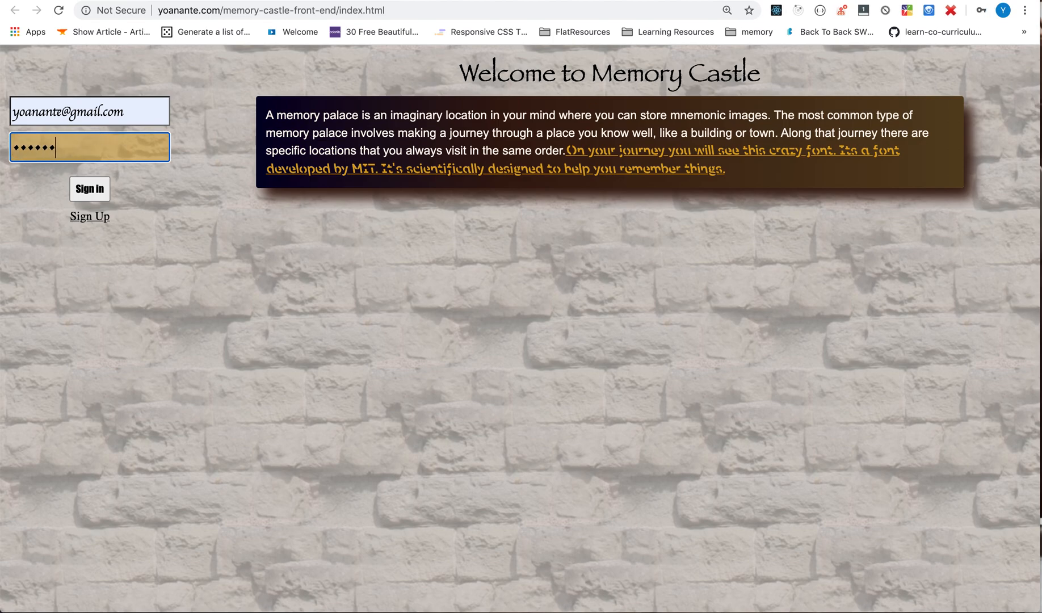
key(Return)
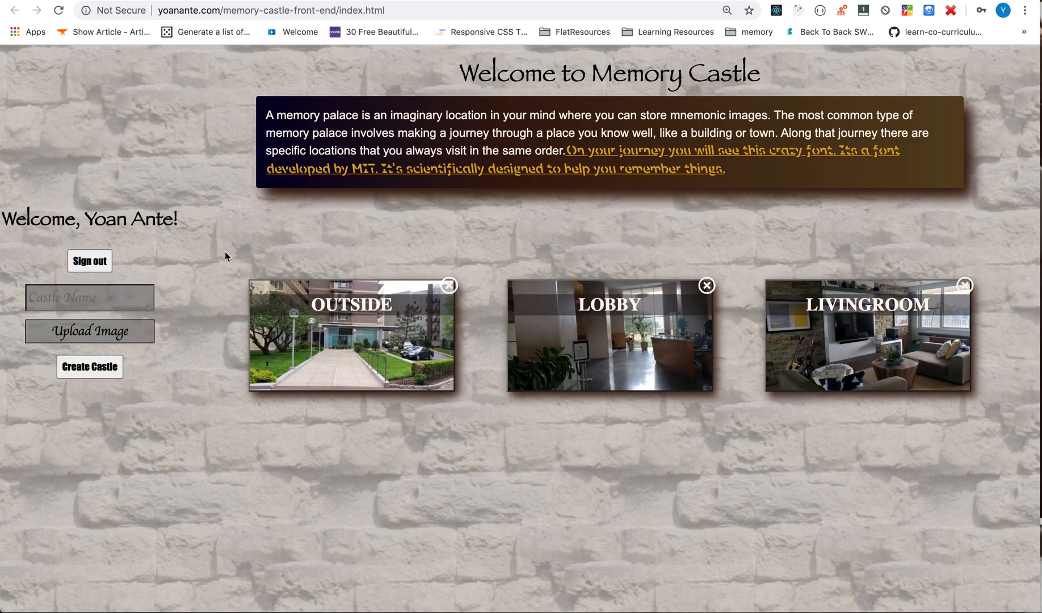
- Move the Milk memory in the Livingroom castle from the painting onto the window, and minimize the castle
click(837, 360)
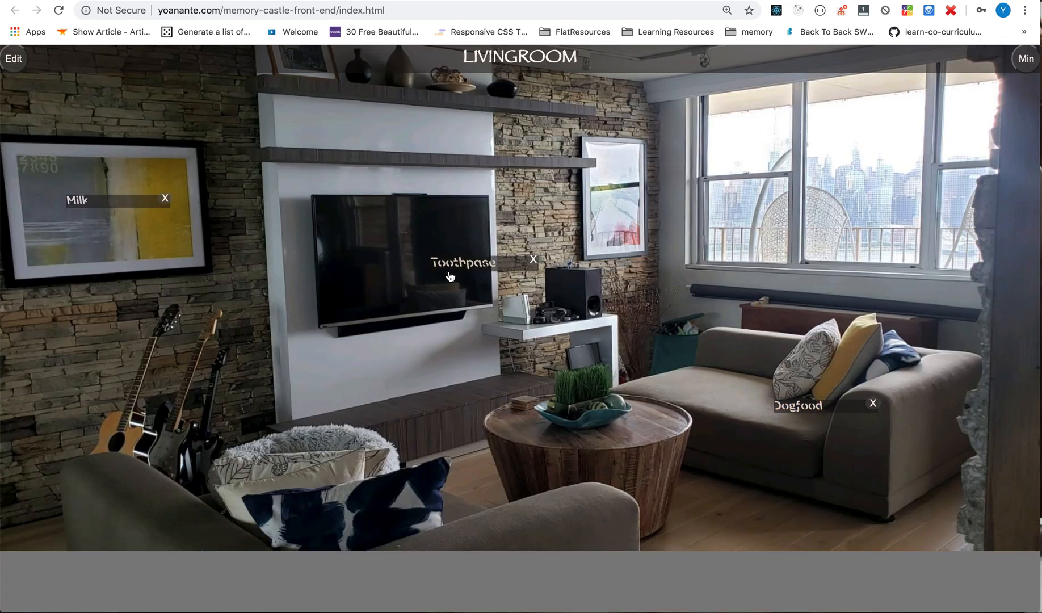
drag(93, 206, 866, 183)
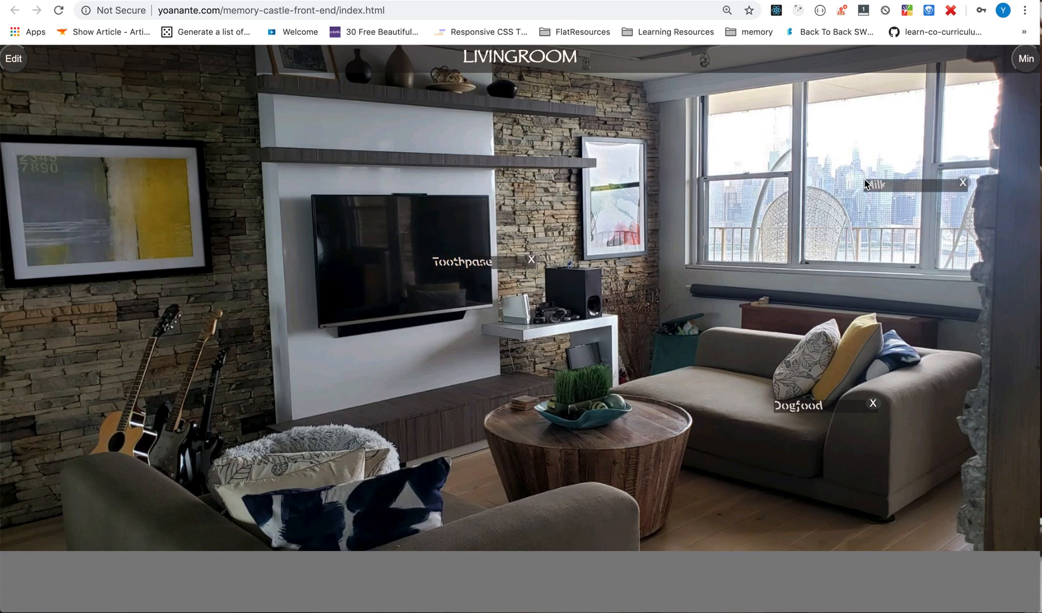
click(1027, 59)
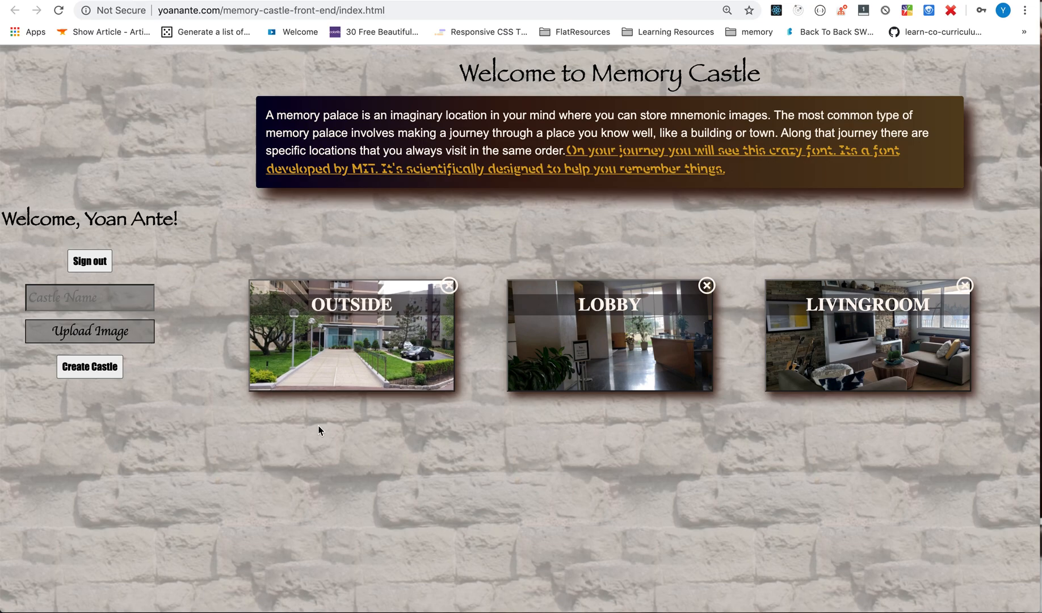
- Reopen the Livingroom castle to check its memory positions, and delete the castle
click(847, 369)
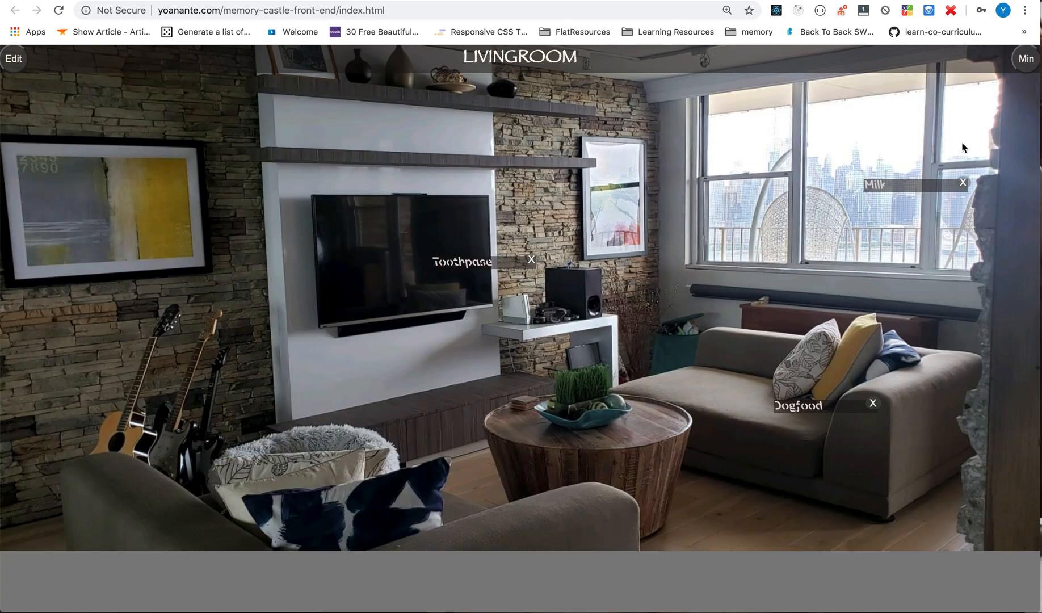
click(1028, 68)
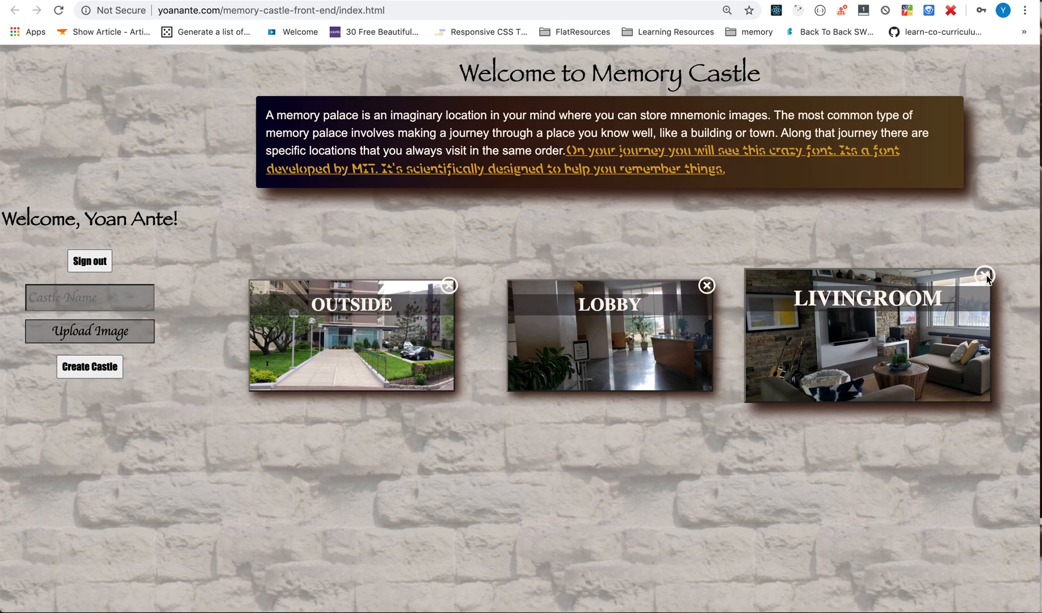
click(981, 276)
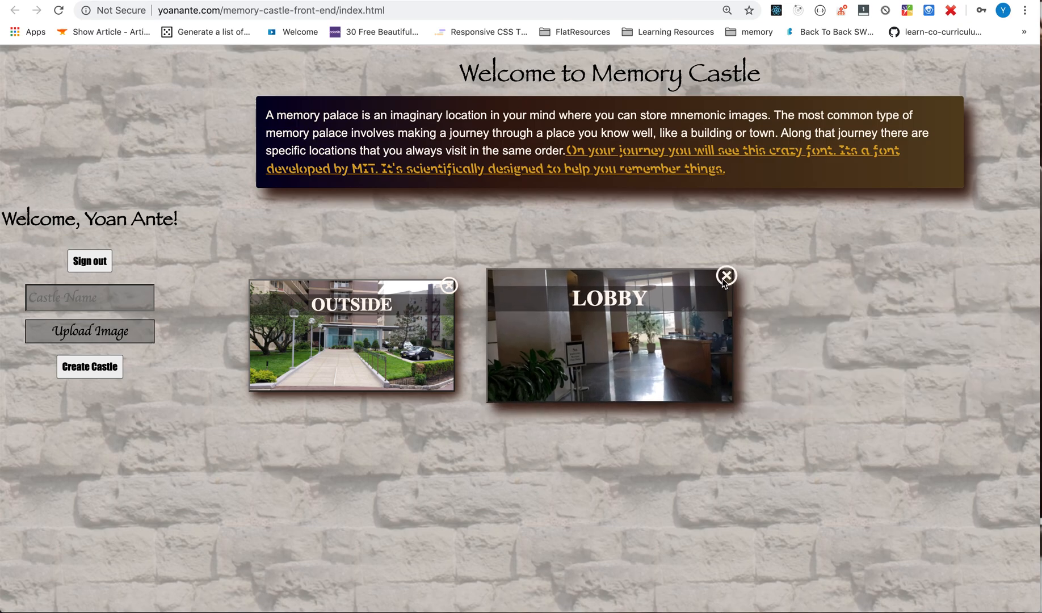
- Delete the Lobby and Outside castles
click(722, 279)
click(449, 285)
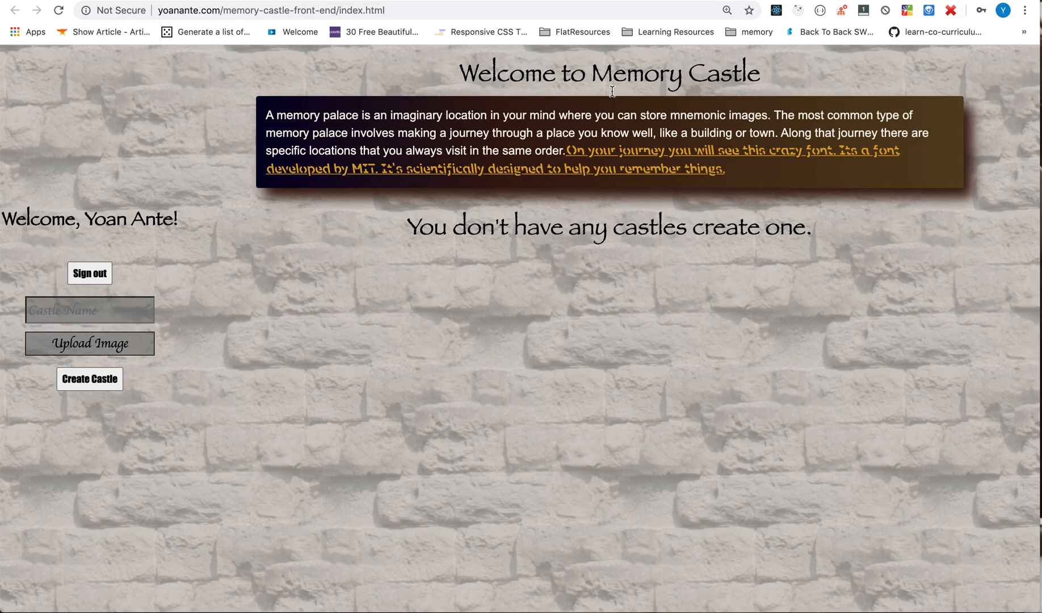
- Switch to another browser page and search Google Images for "interior of crew dragon"
key(ctrl+Tab)
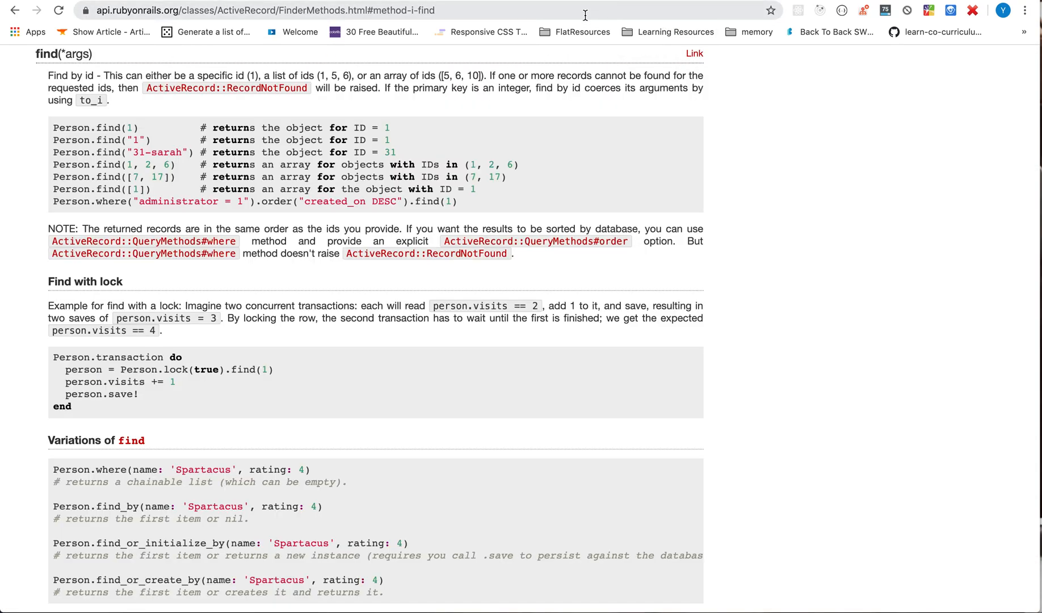
click(584, 15)
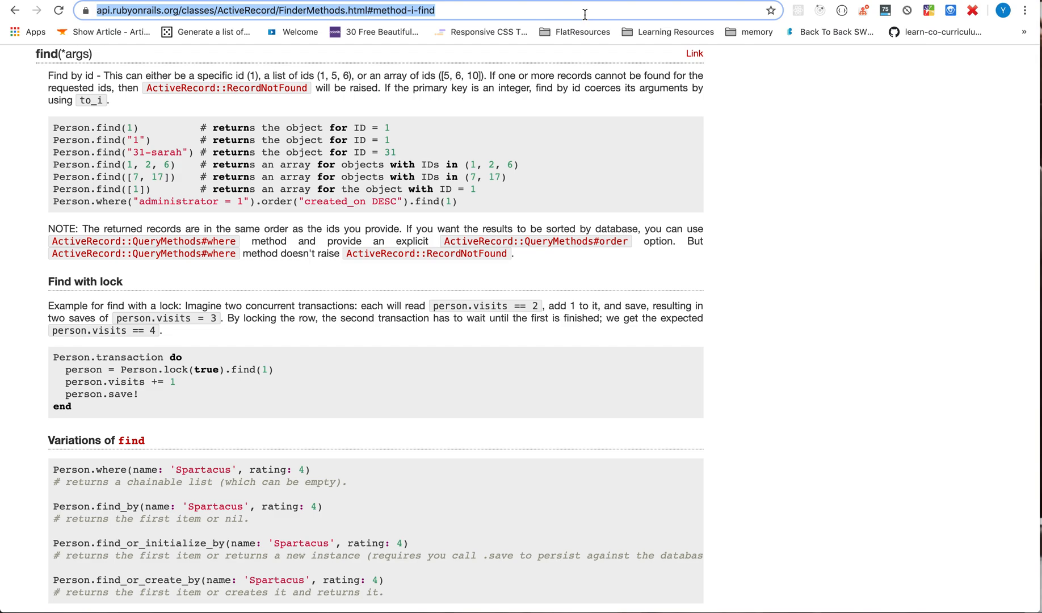
text(interior)
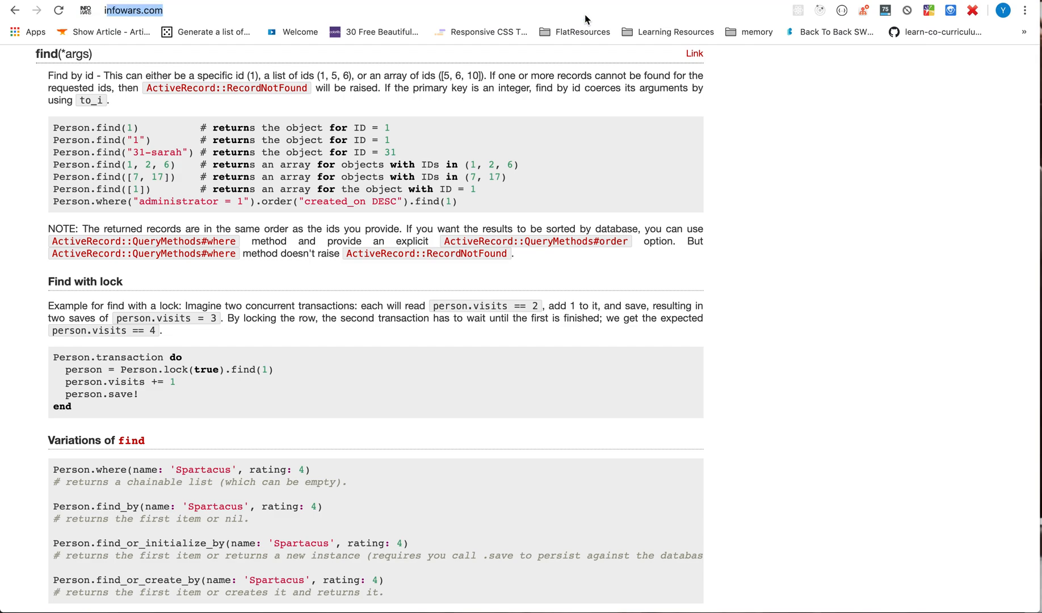
text( of)
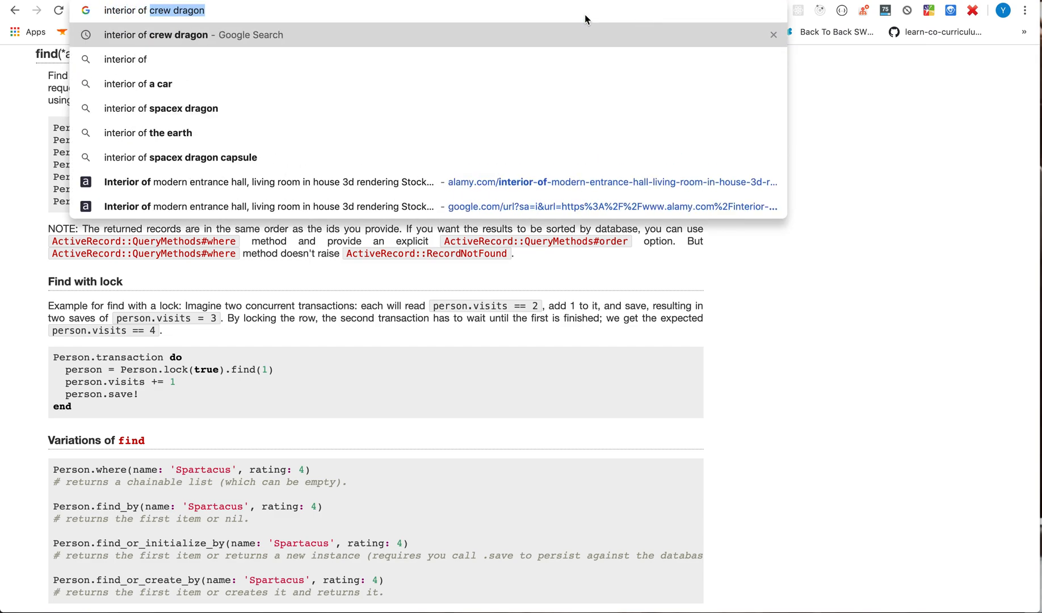
key(Return)
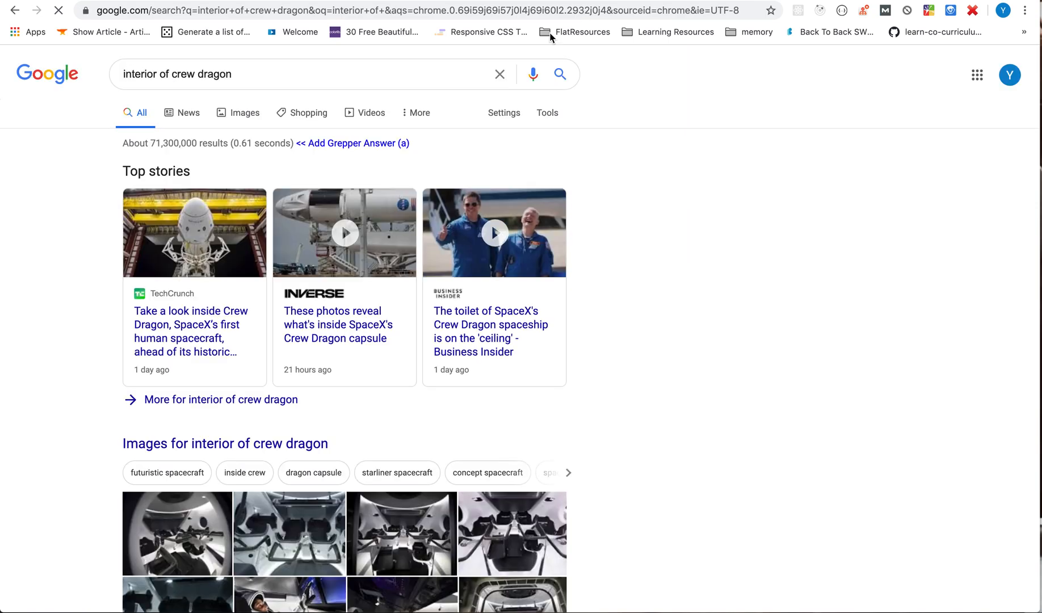
click(243, 112)
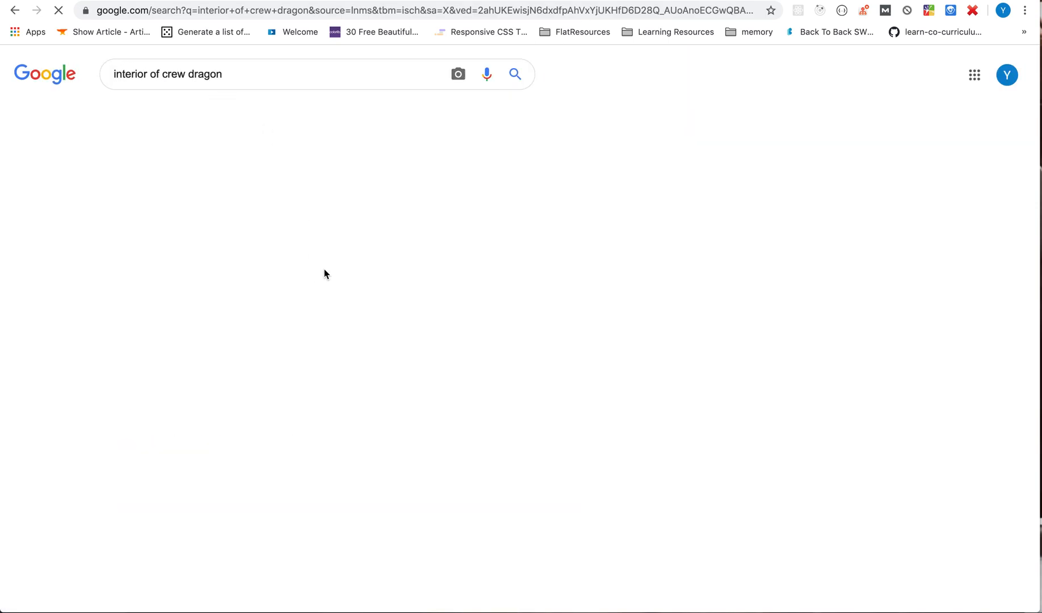
- Open the Flickr image of the white Crew Dragon interior and save it to the Desktop as crewdragon.jpg
click(528, 264)
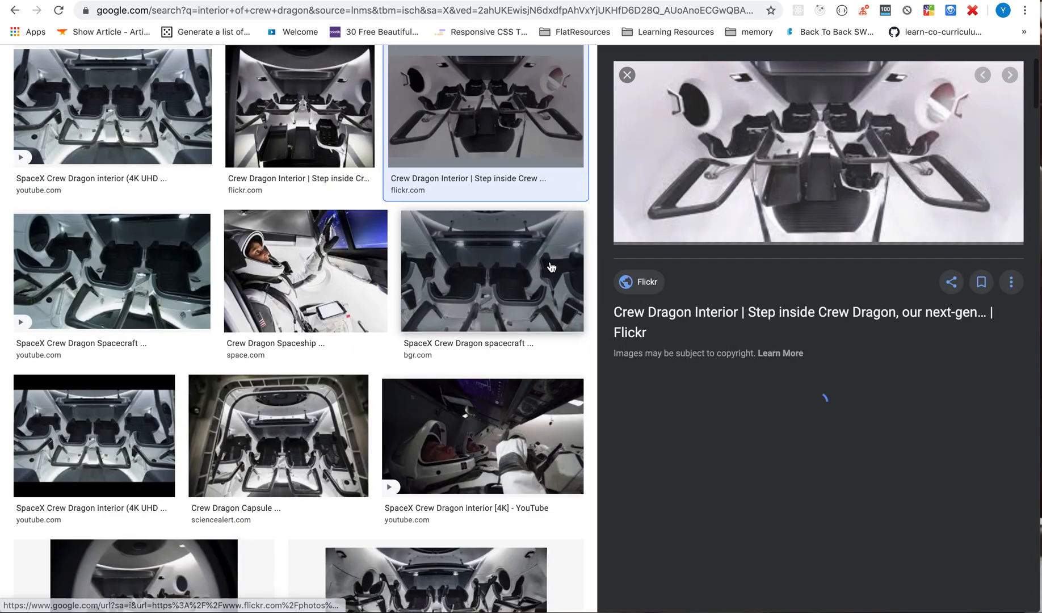
right_click(832, 164)
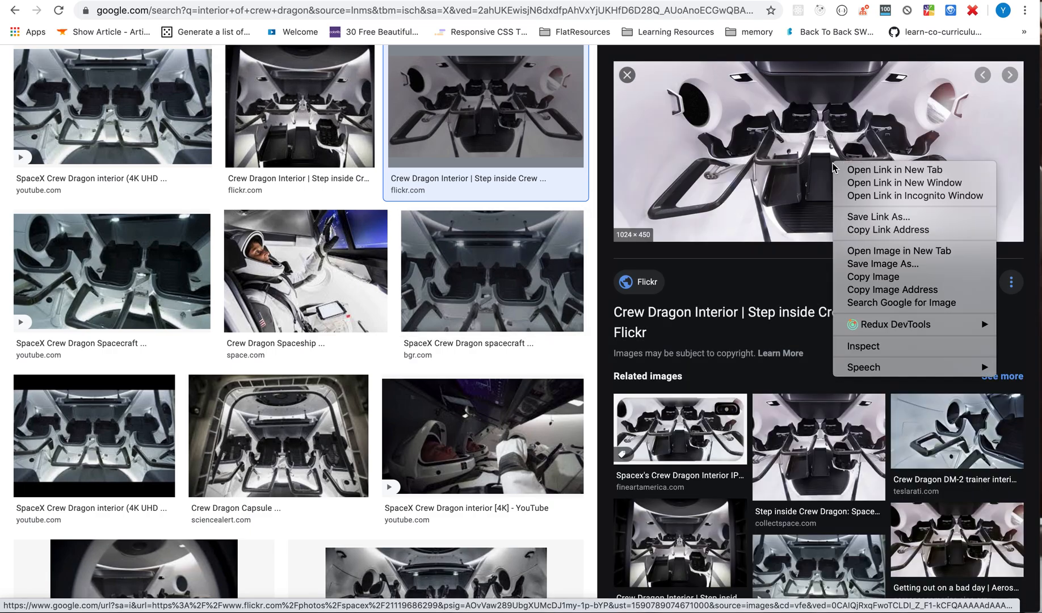
click(889, 264)
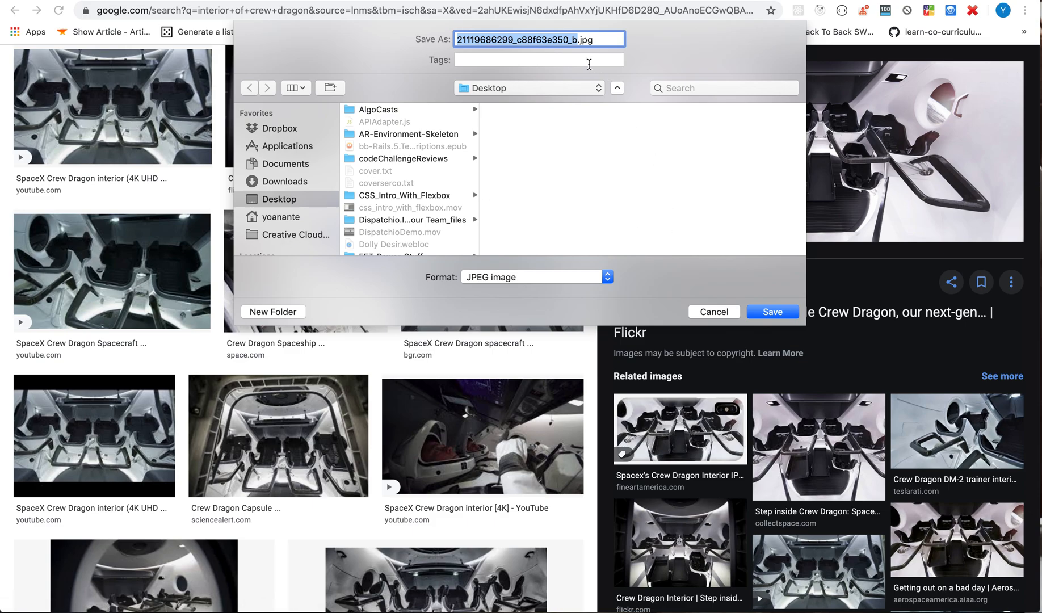
text(crewdrag)
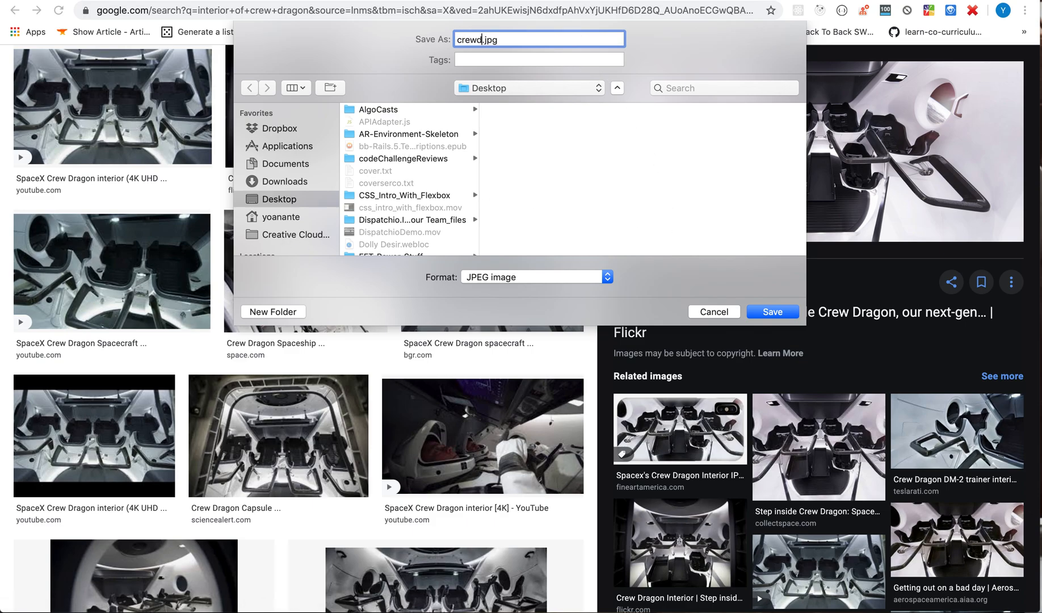
text(ib)
key(Return)
- Return to Memory Castle and enter "Crew Dragon" as the new castle's name
key(ctrl+Tab)
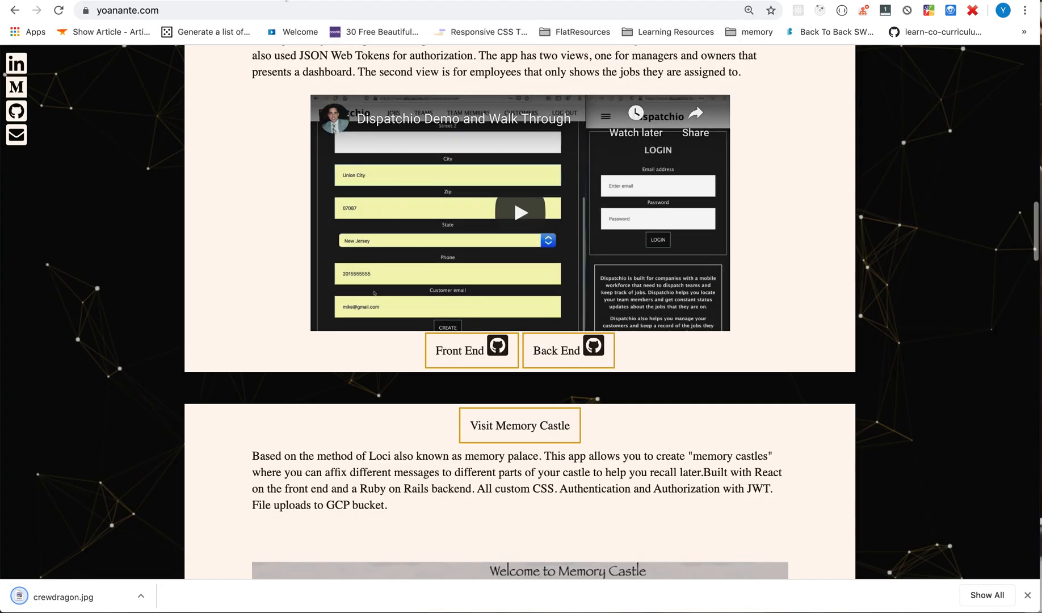
key(ctrl+Tab)
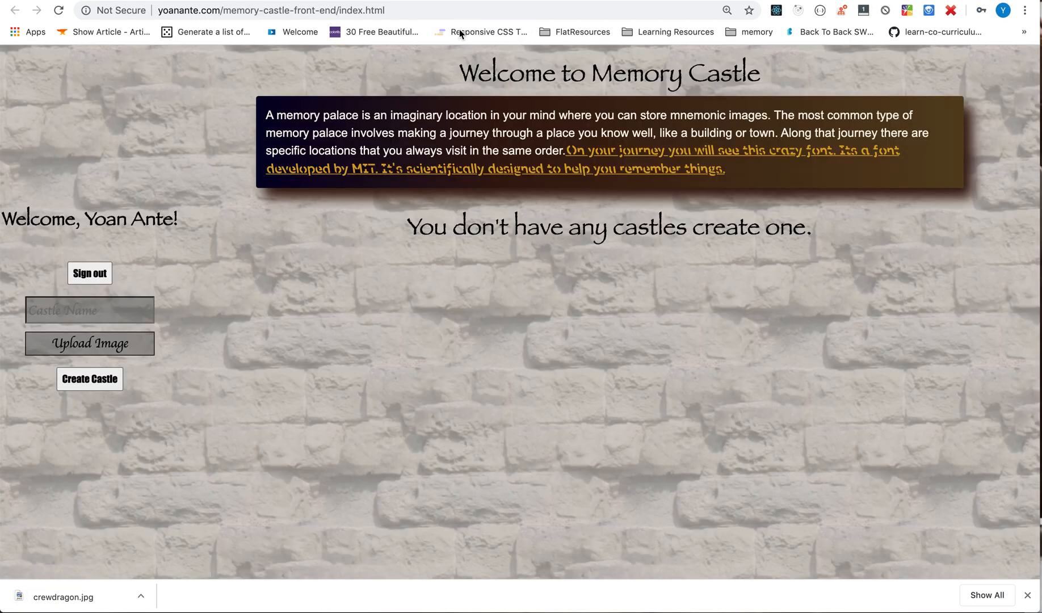
click(72, 320)
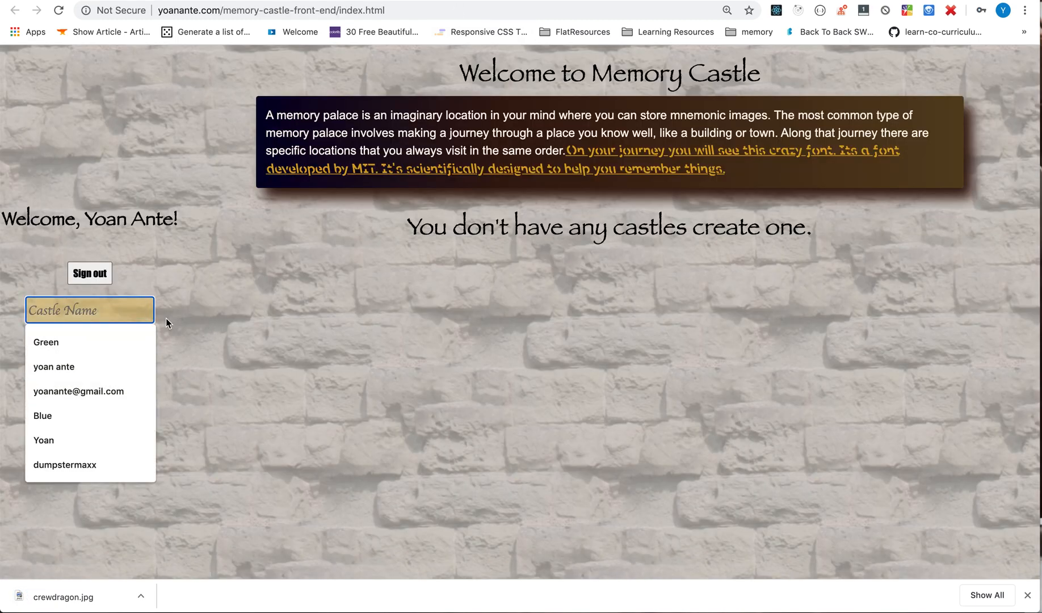
text(Creaw)
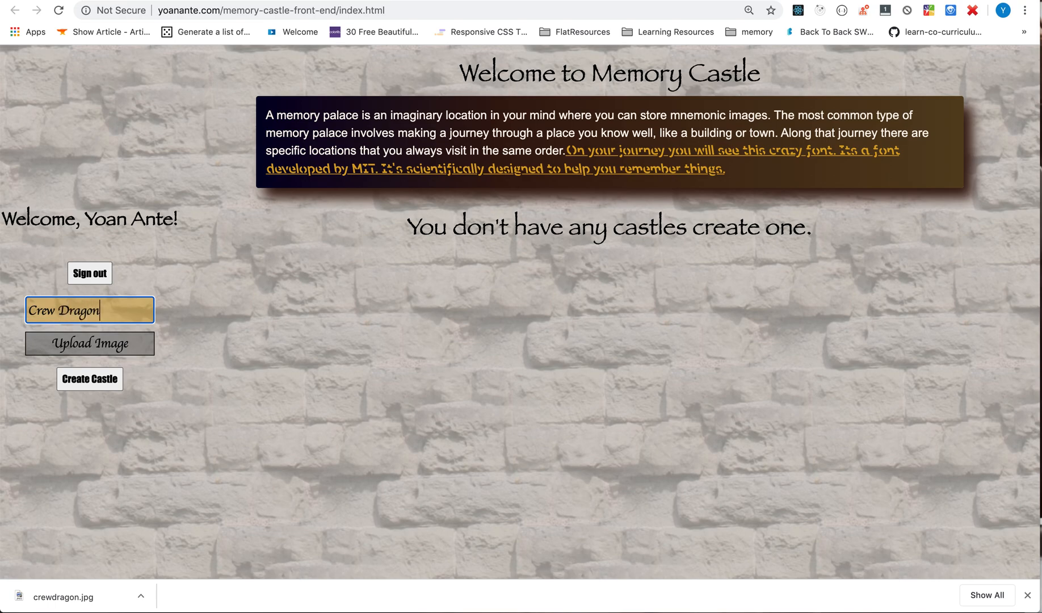
- Choose crewdragon.jpg from the Desktop as the castle image, create the castle and open it
click(80, 341)
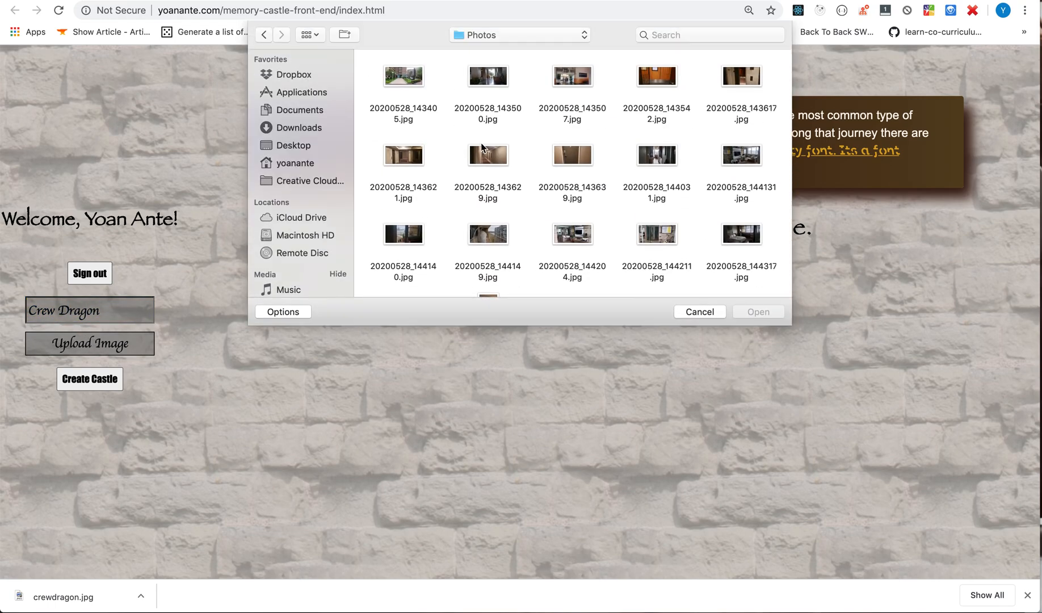
click(295, 147)
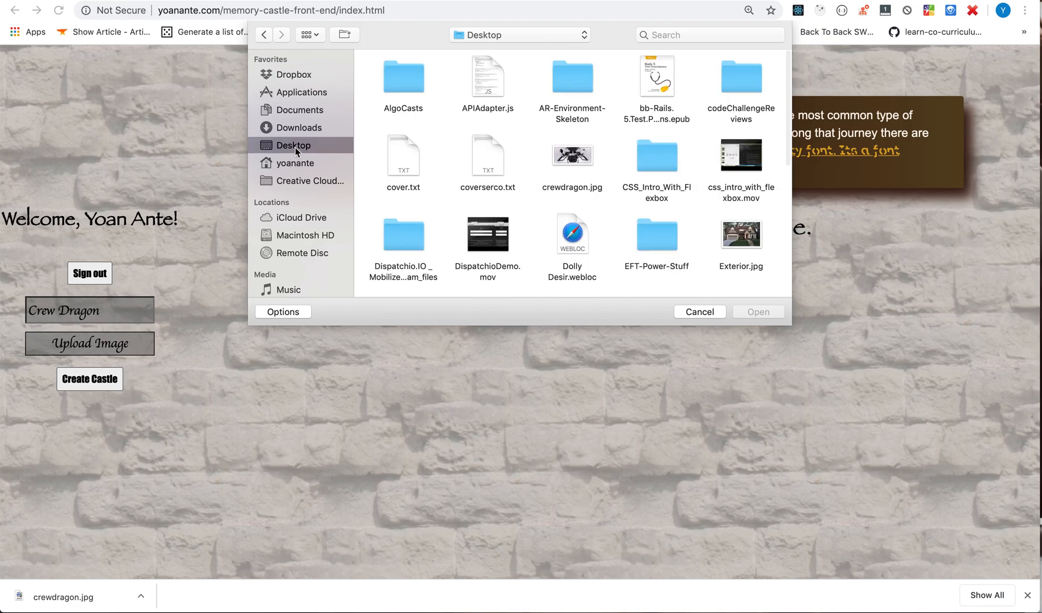
scroll(573, 176, down, 5)
scroll(580, 184, up, 10)
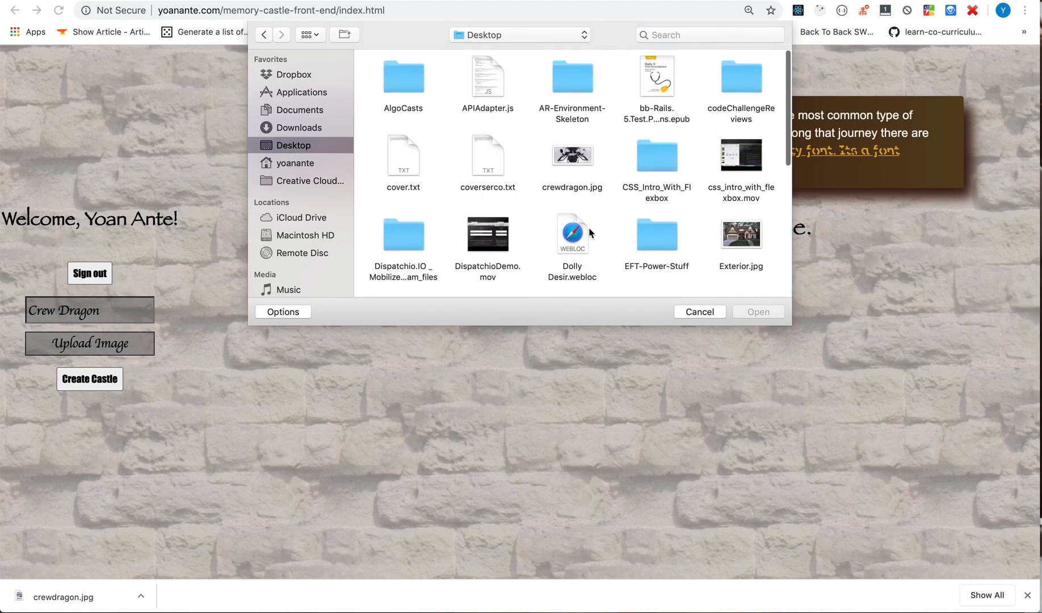
scroll(468, 151, down, 10)
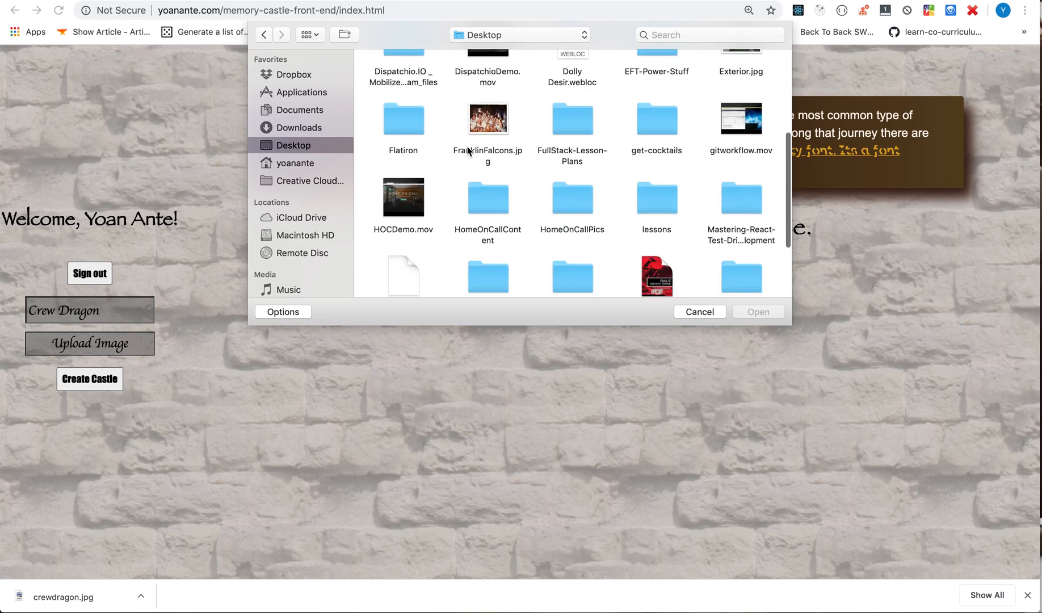
scroll(489, 130, up, 2)
scroll(488, 125, up, 5)
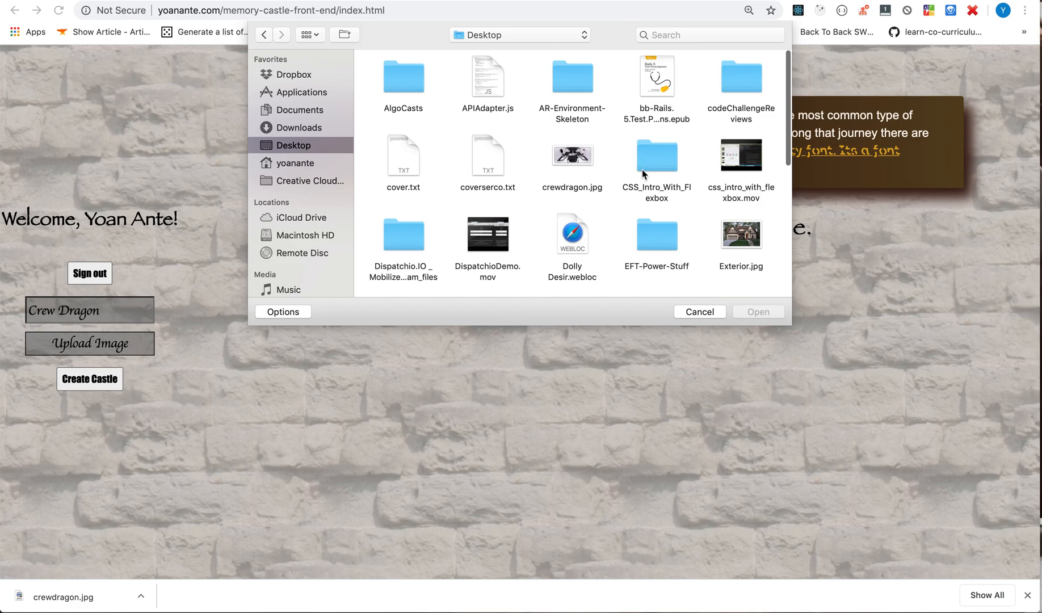
click(567, 155)
click(759, 312)
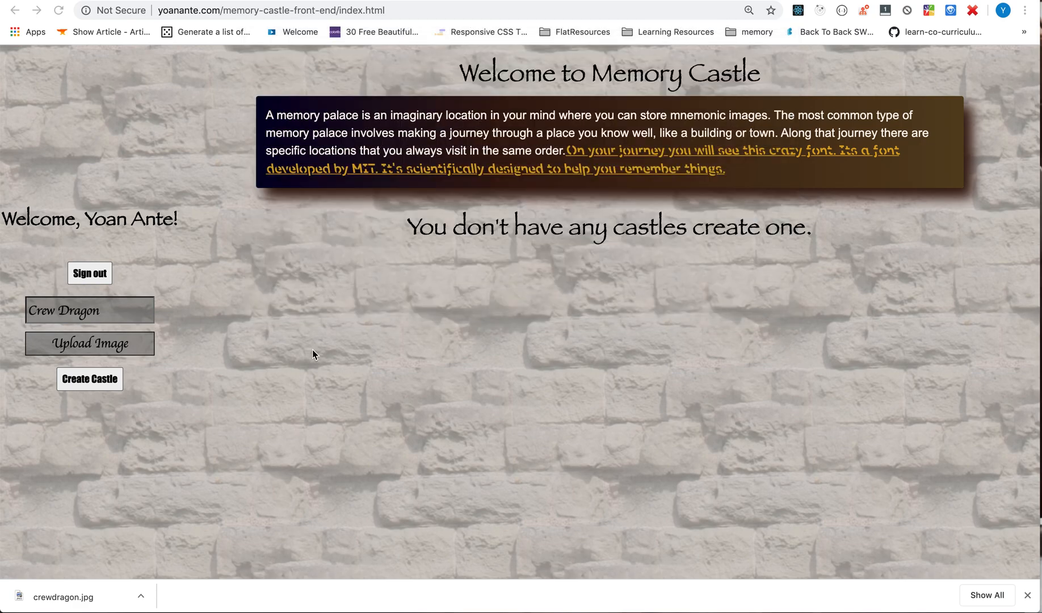
click(109, 379)
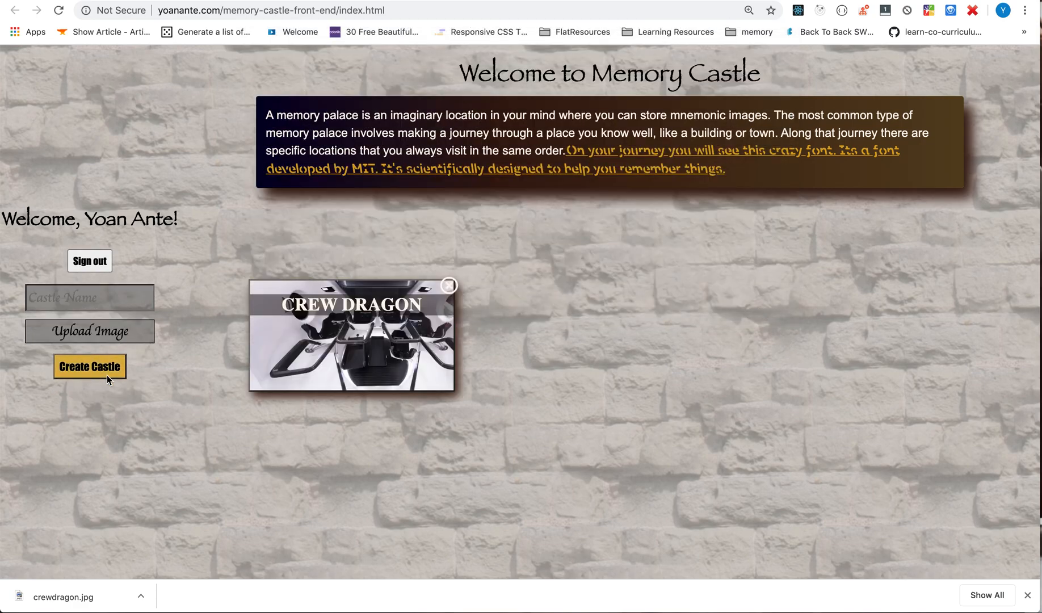
click(354, 334)
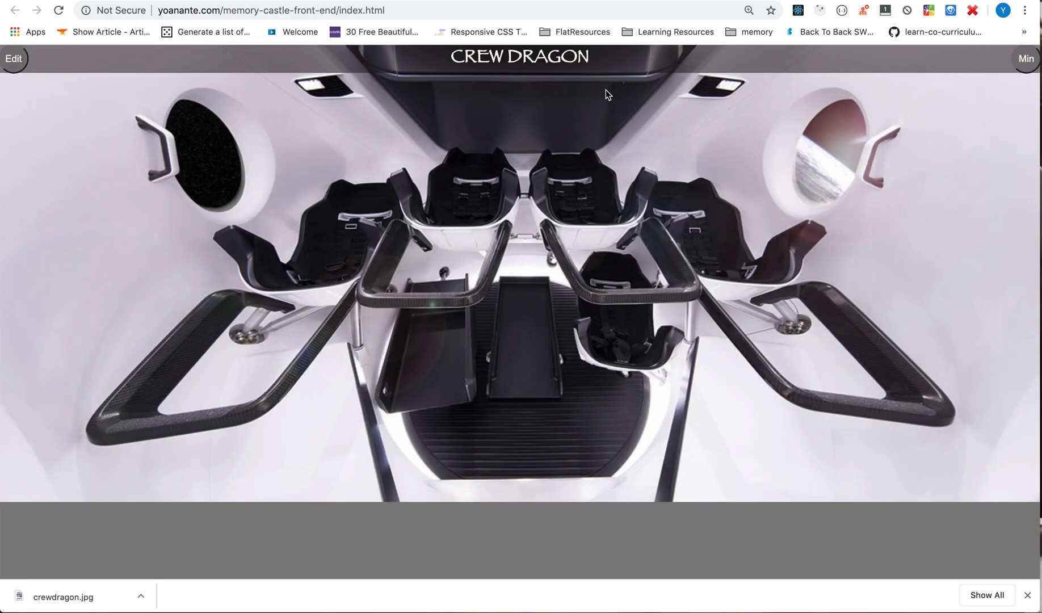
- Return to the Google results page and search Google Images for "Log cabin"
key(ctrl+shift+Tab)
click(591, 7)
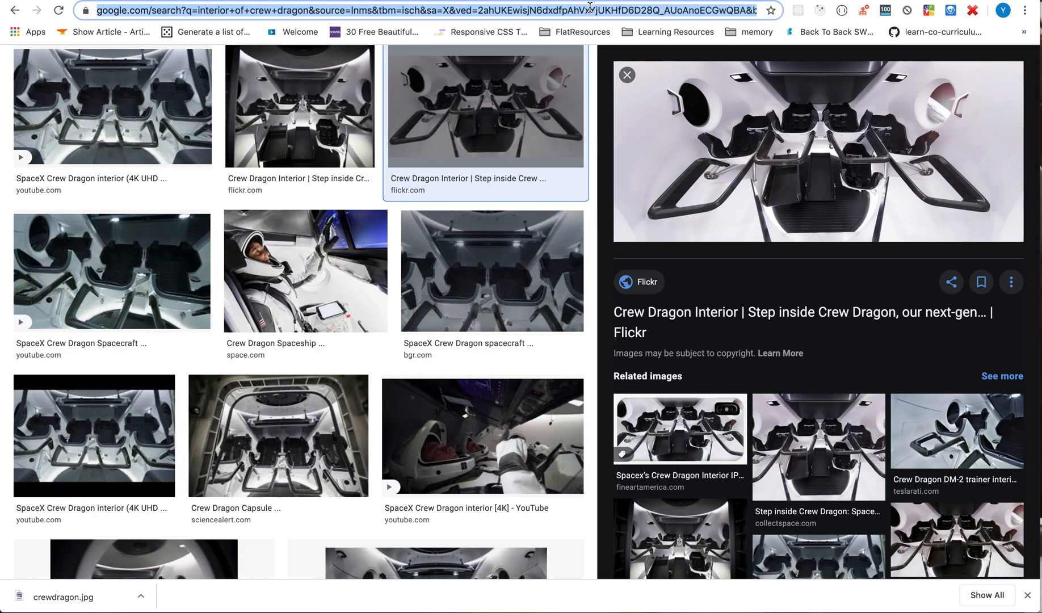
text(Log cabin)
key(Return)
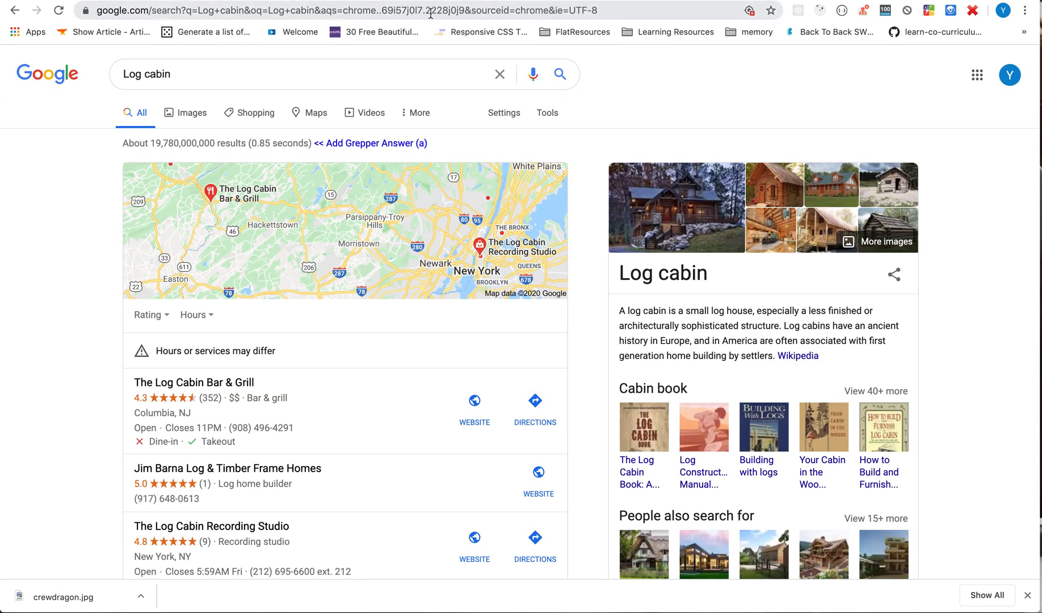
click(188, 115)
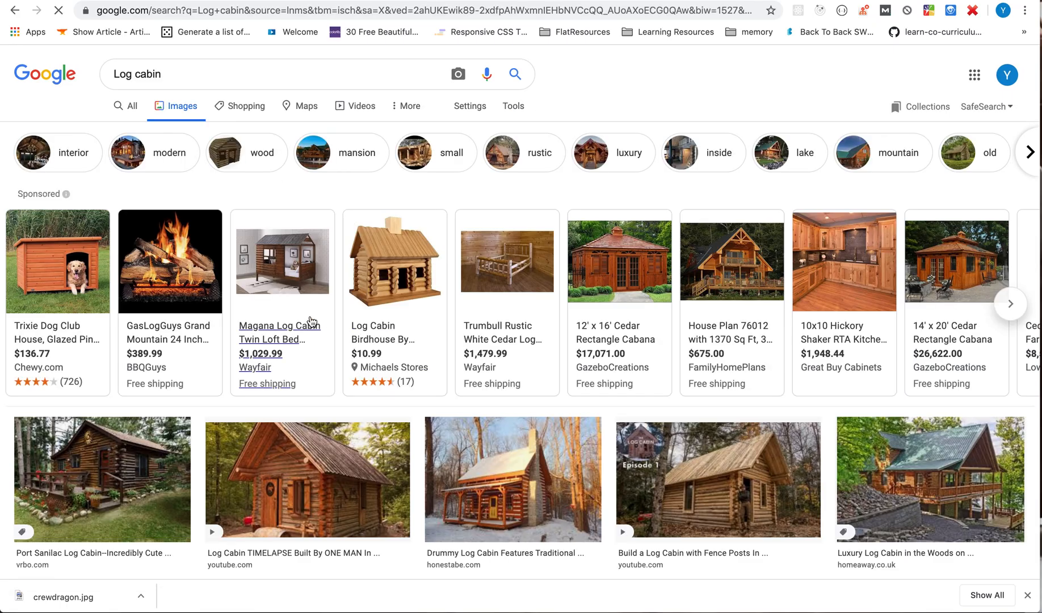
- Find the elend.com log home photo, save it to the Desktop as log-home.jpg, and return to Memory Castle
scroll(240, 341, down, 5)
scroll(239, 341, up, 3)
scroll(476, 431, down, 6)
scroll(476, 432, down, 5)
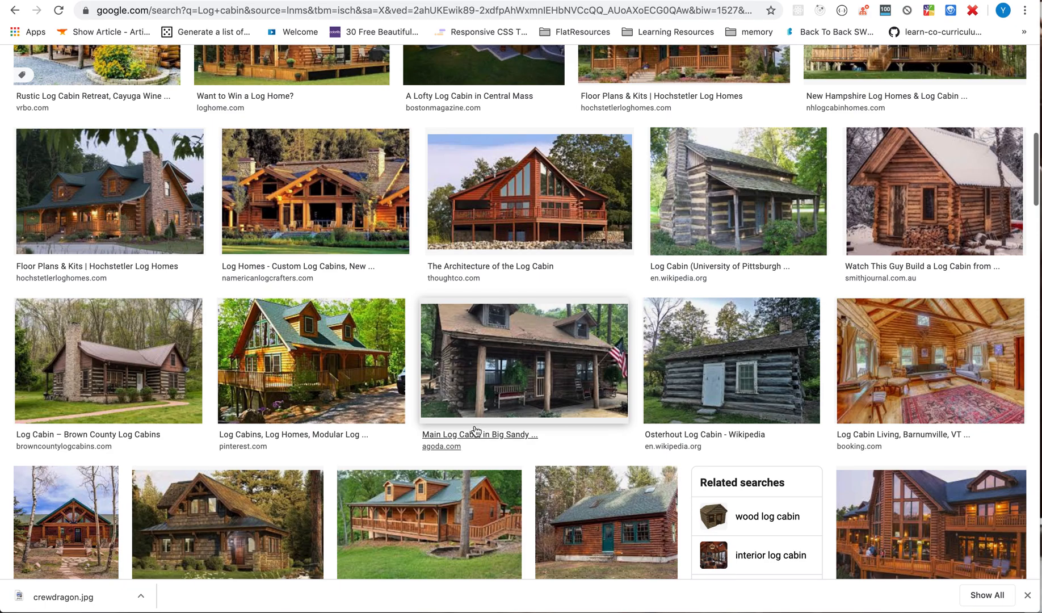
scroll(156, 353, down, 2)
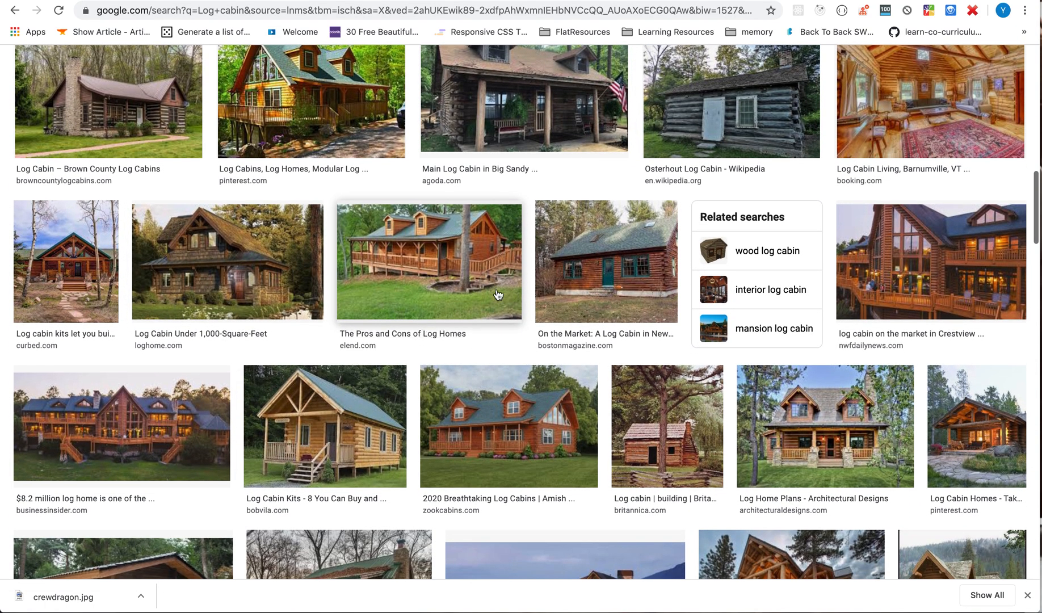
scroll(488, 289, down, 5)
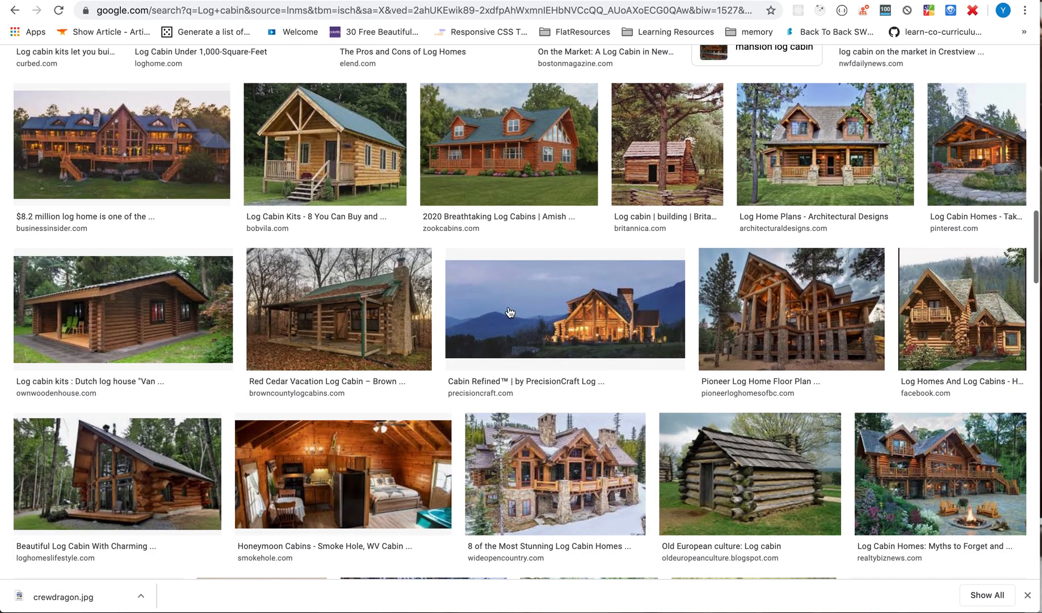
scroll(465, 238, up, 3)
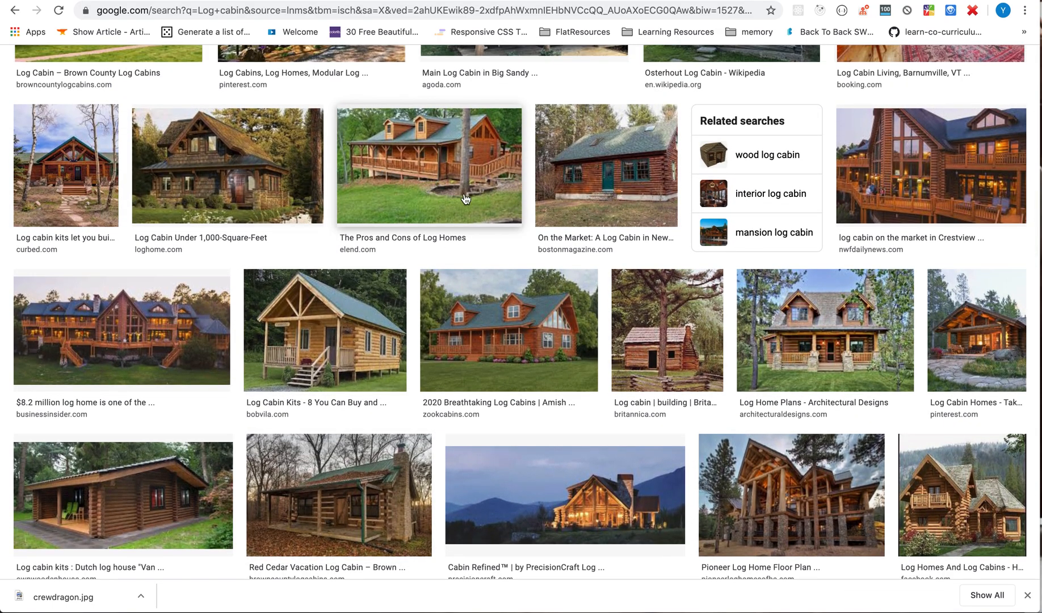
click(411, 176)
right_click(763, 182)
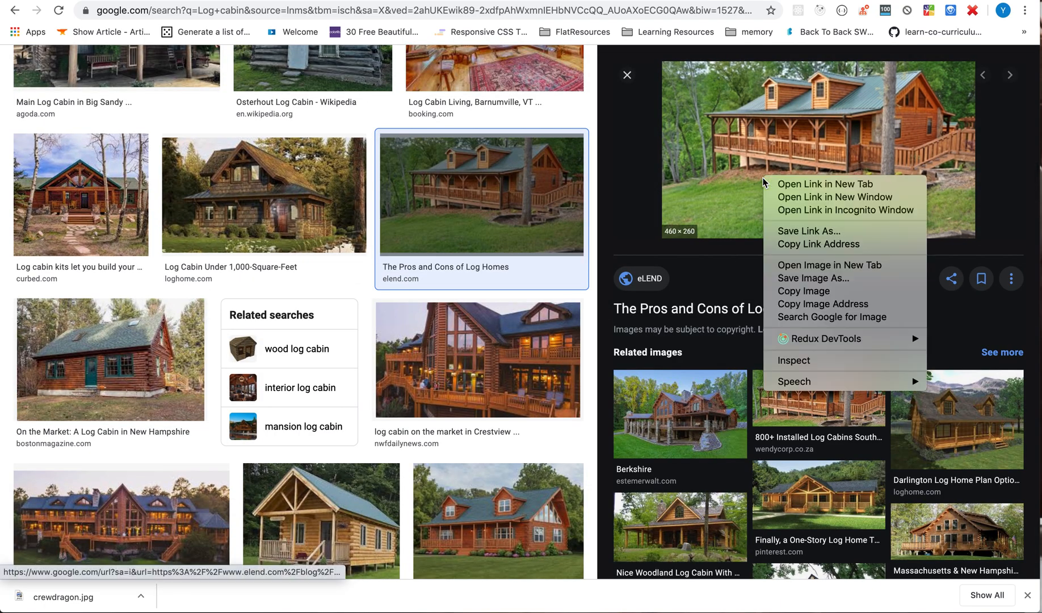
click(819, 277)
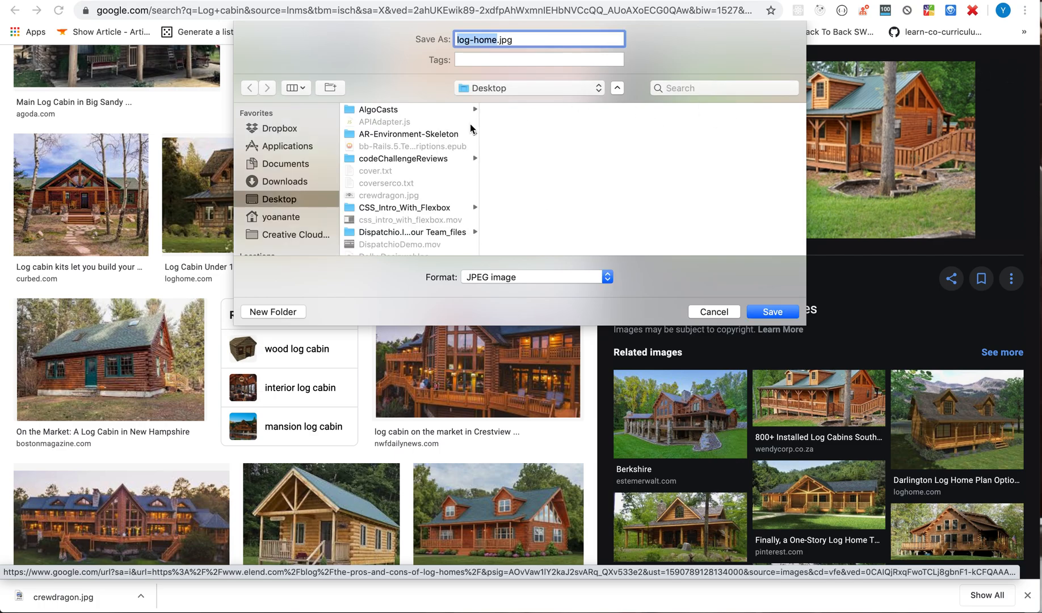
click(764, 313)
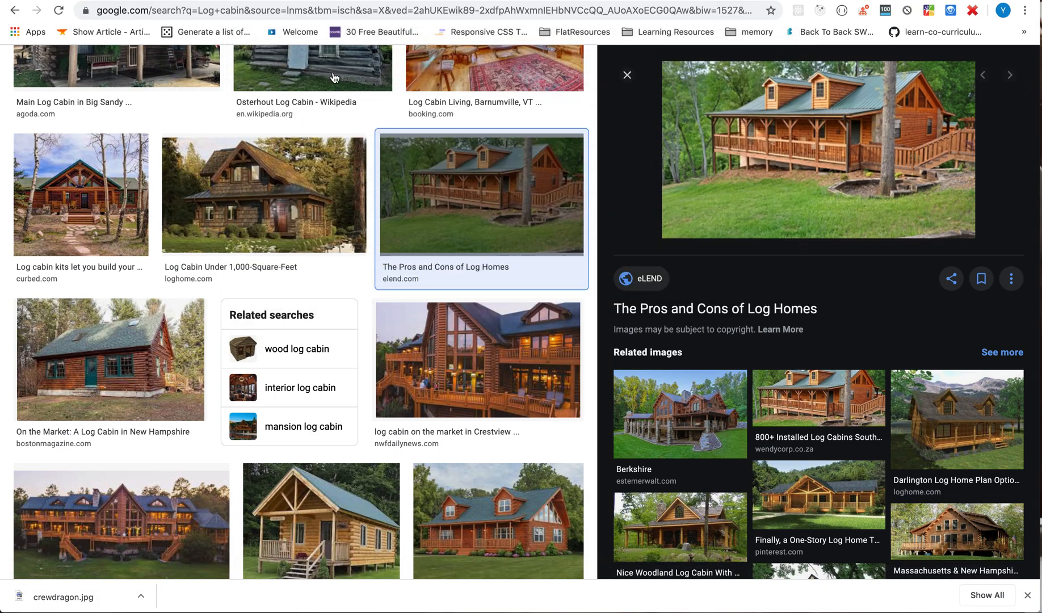
click(374, 1)
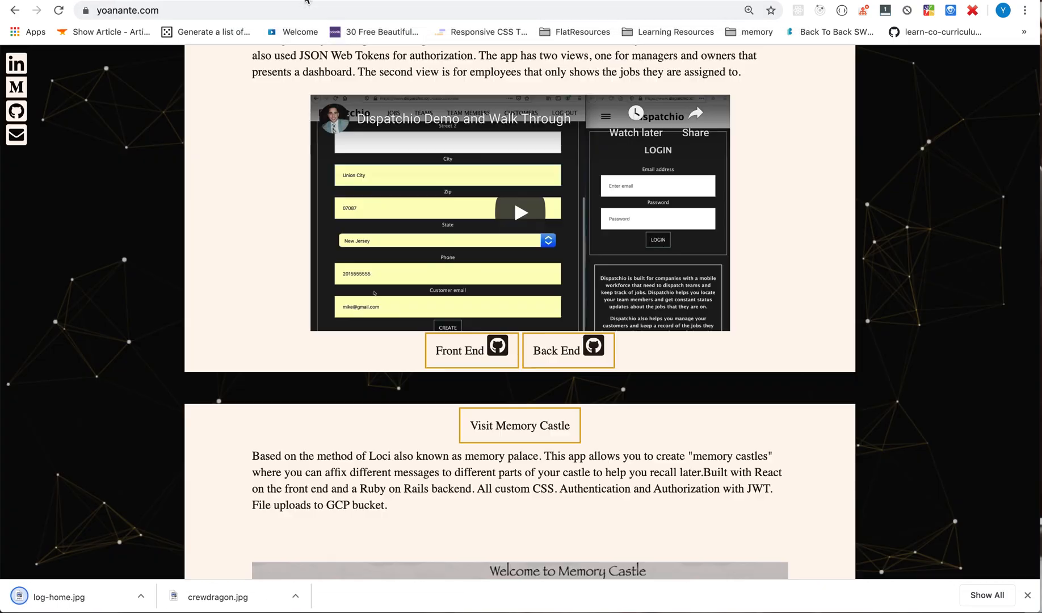
click(440, 0)
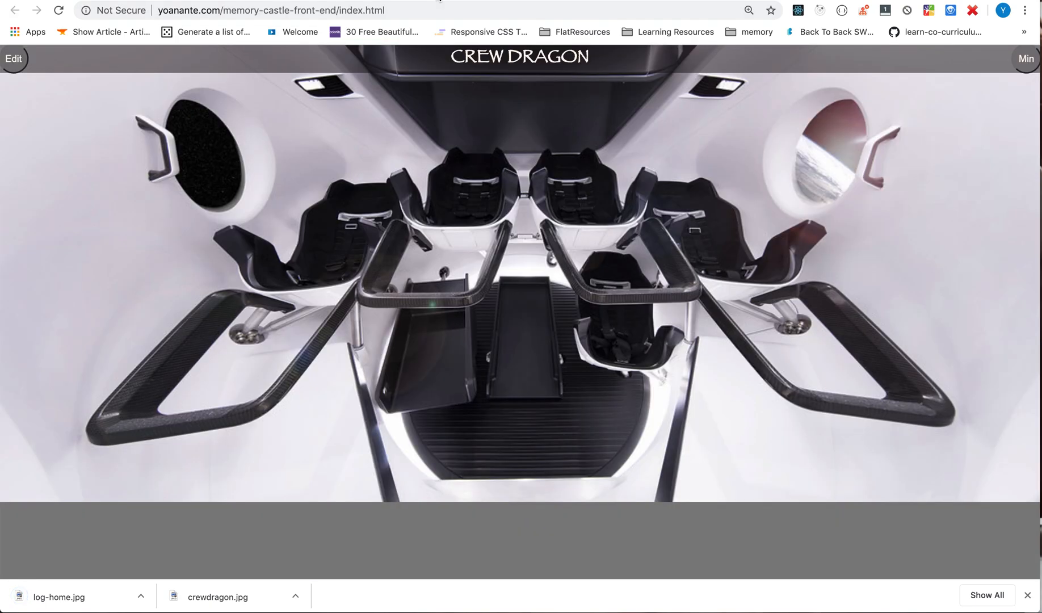
- Leave the Crew Dragon castle view and enter "Log Cabin" as the new castle's name
click(1026, 63)
click(78, 301)
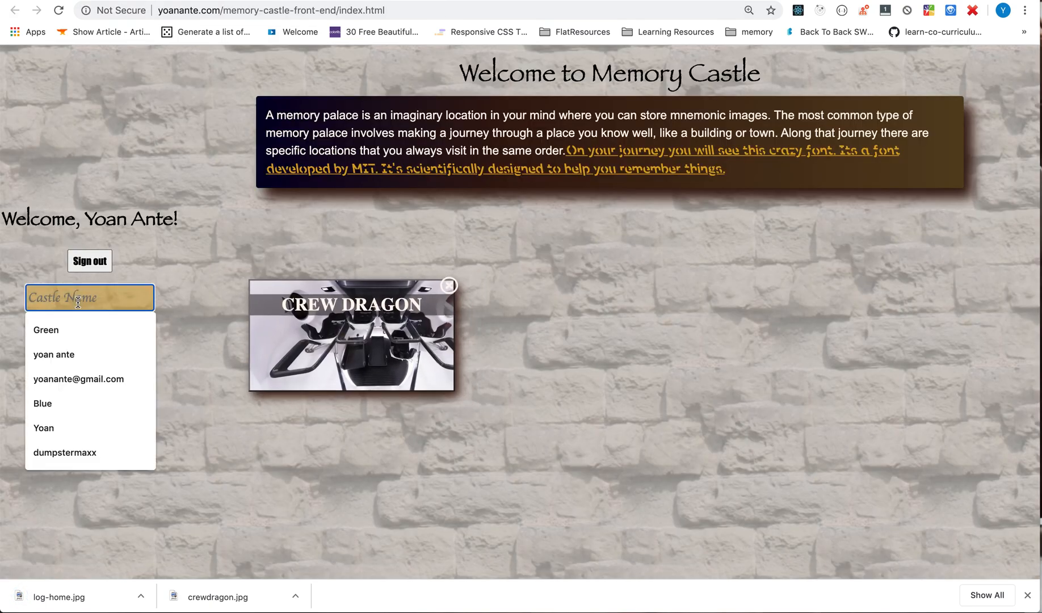
text(Log Cabin)
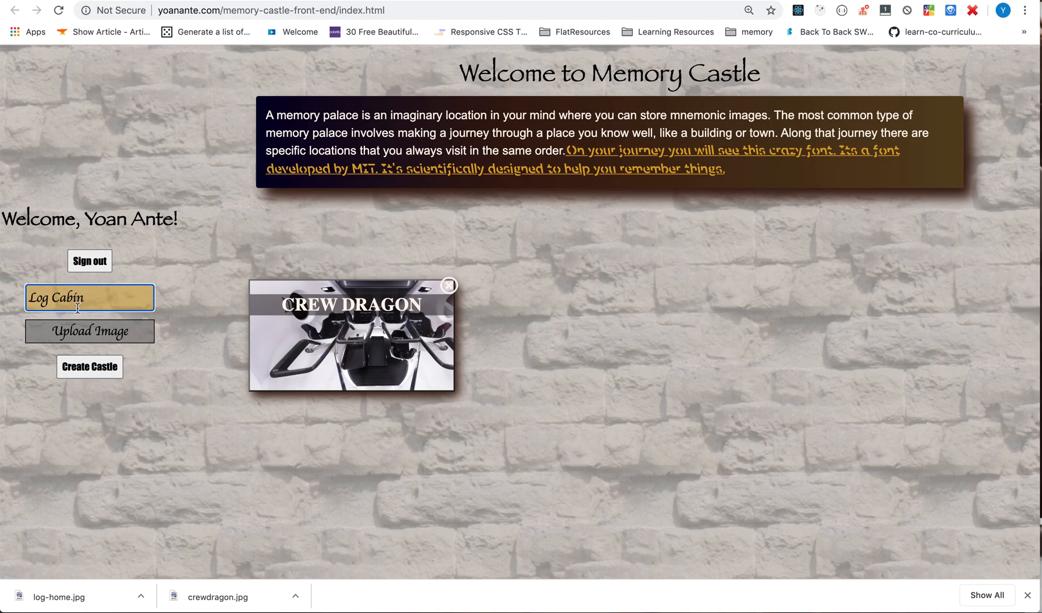
- Choose log-home.jpg from the Desktop as the castle image and create the castle
click(90, 331)
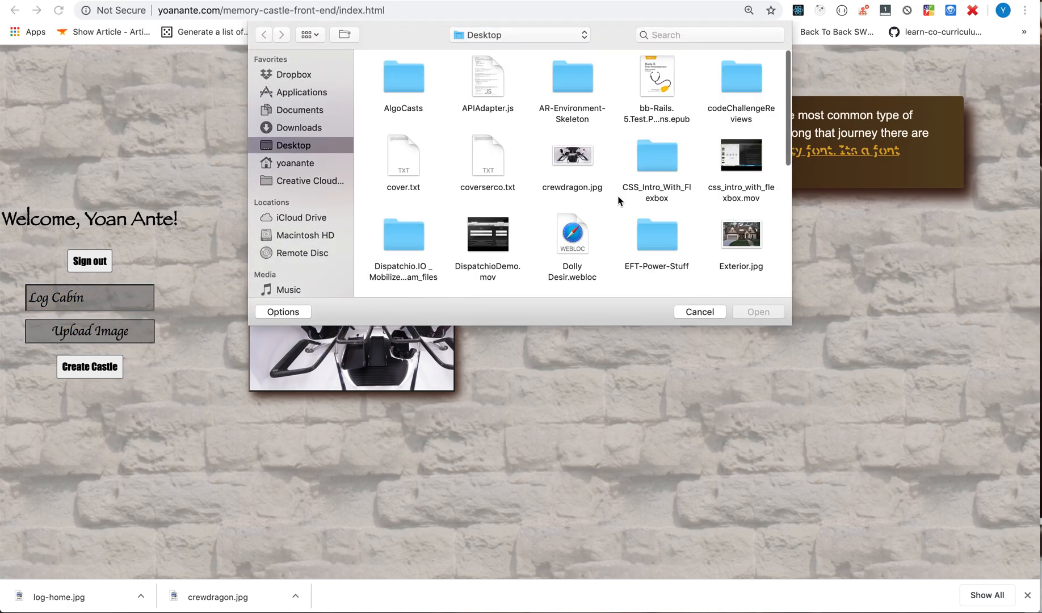
scroll(700, 201, down, 1)
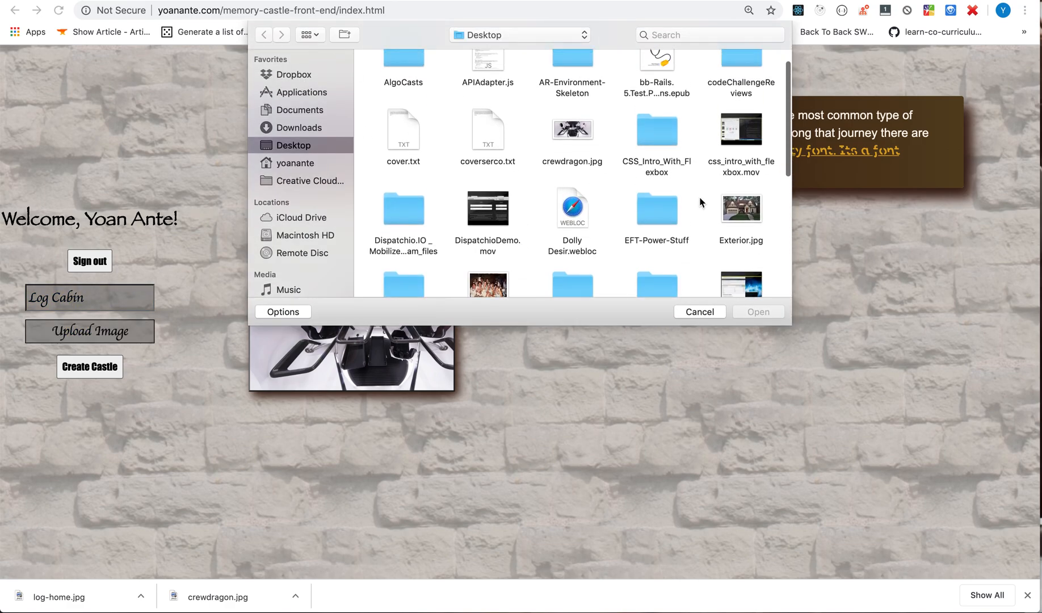
scroll(505, 194, down, 8)
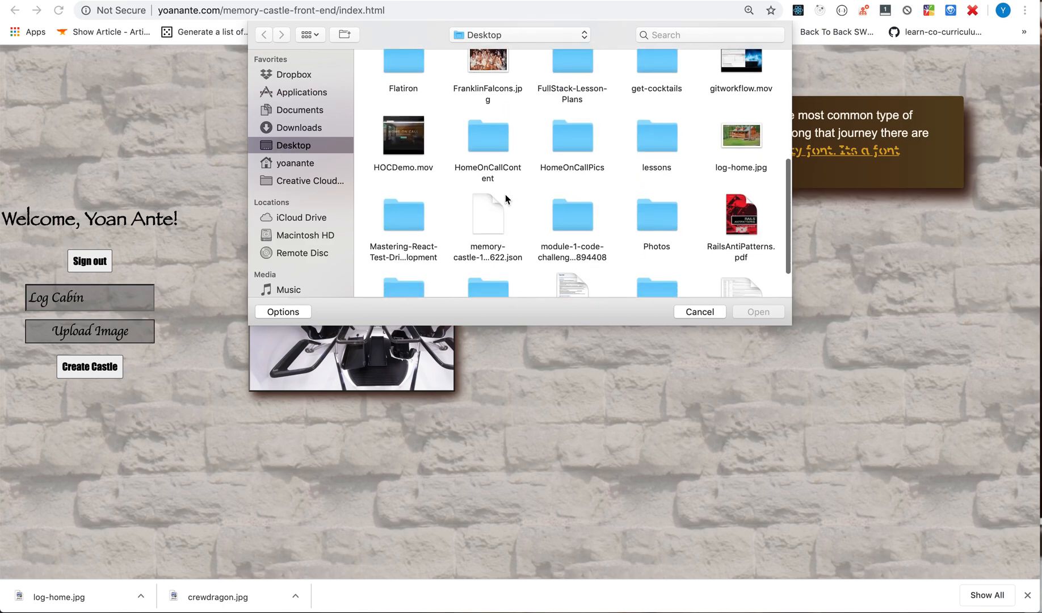
double_click(732, 141)
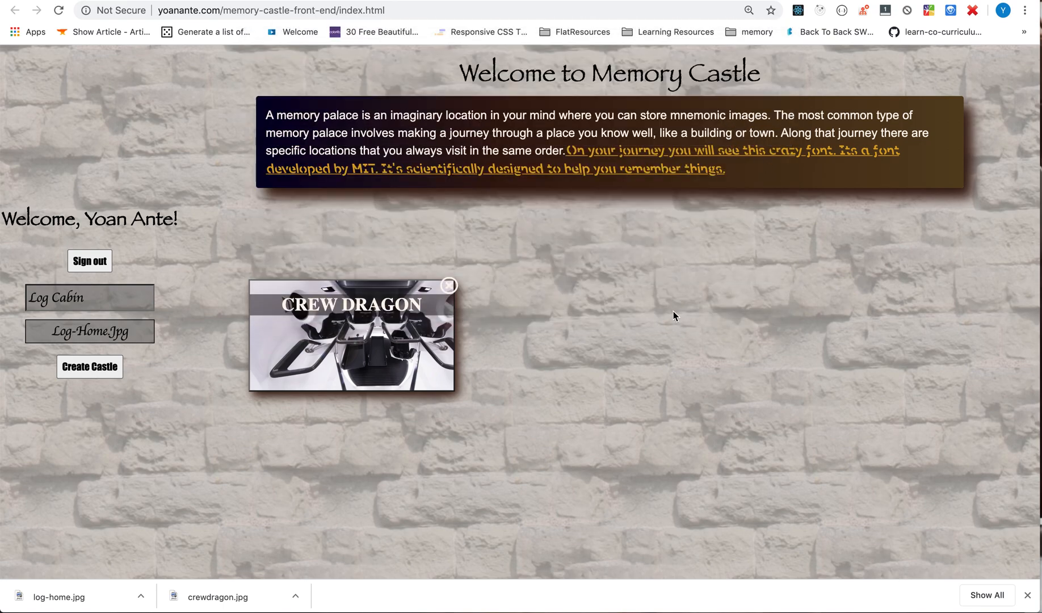
click(79, 358)
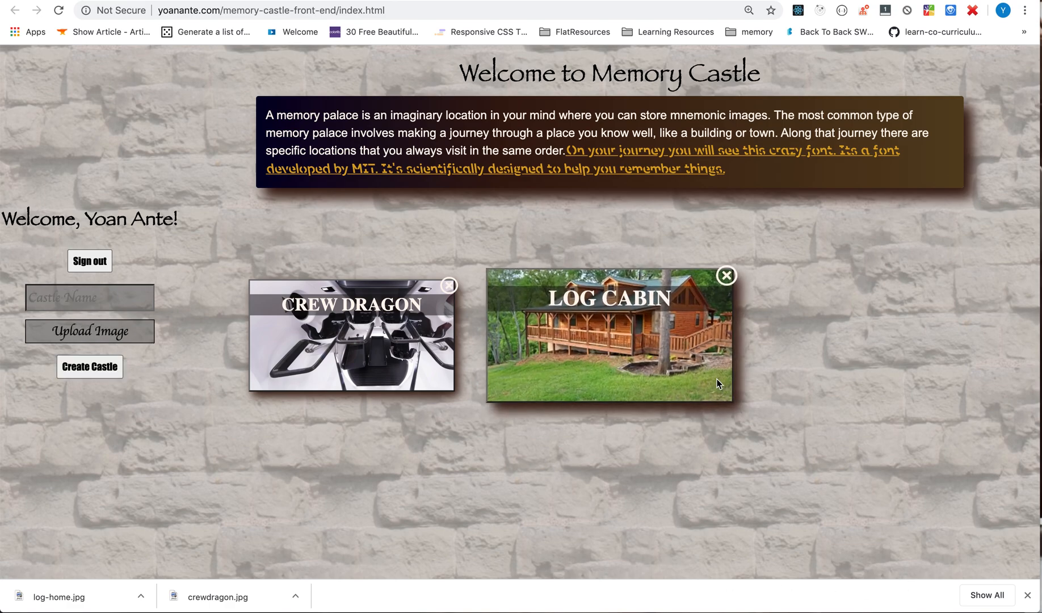
- Open the Log Cabin castle, view its edit form with the name and image address, and return to the castle overview
click(638, 348)
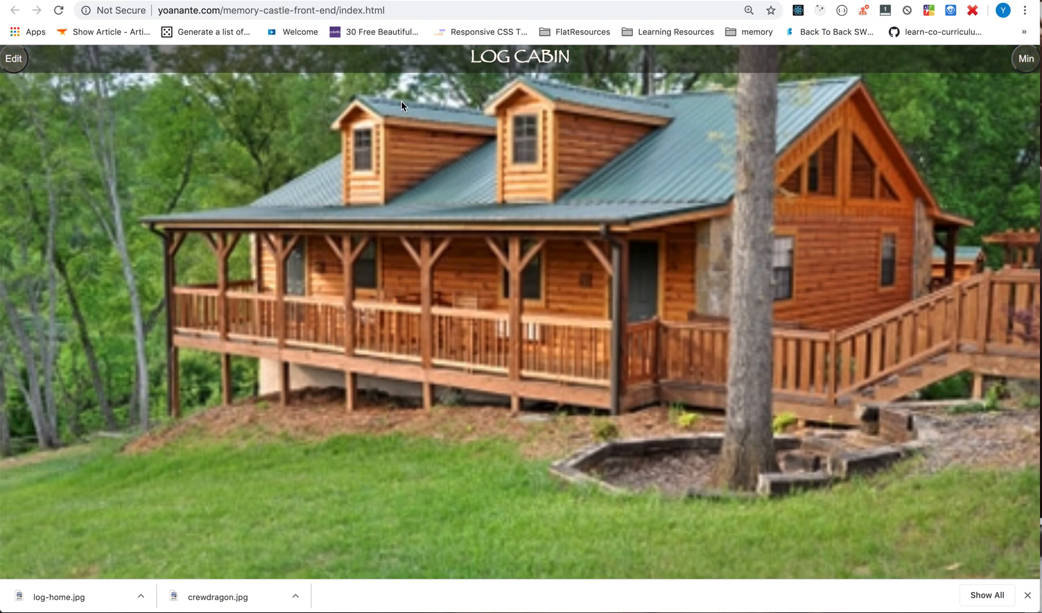
click(13, 58)
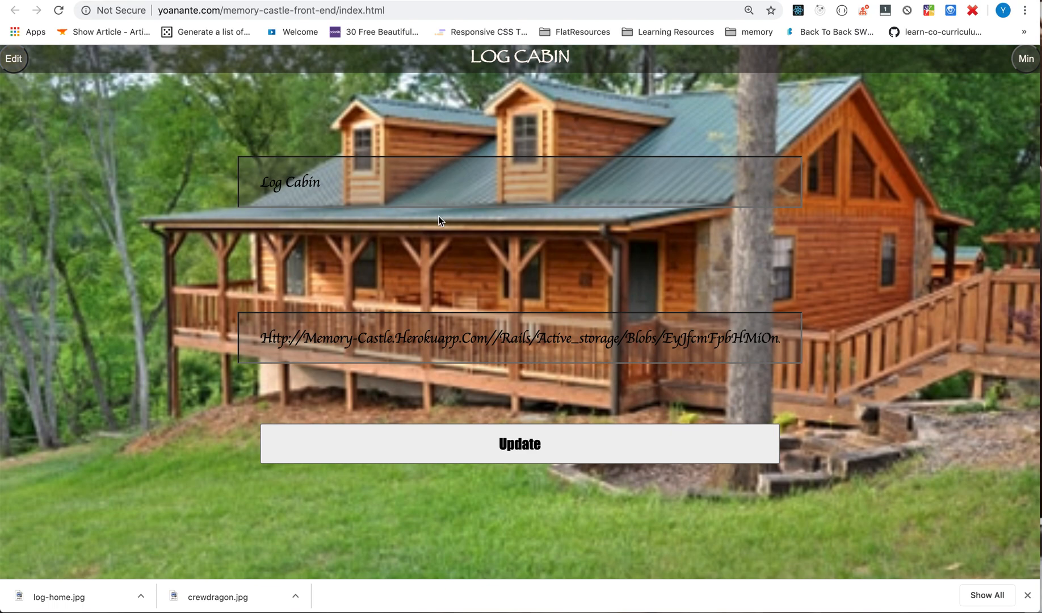
click(463, 173)
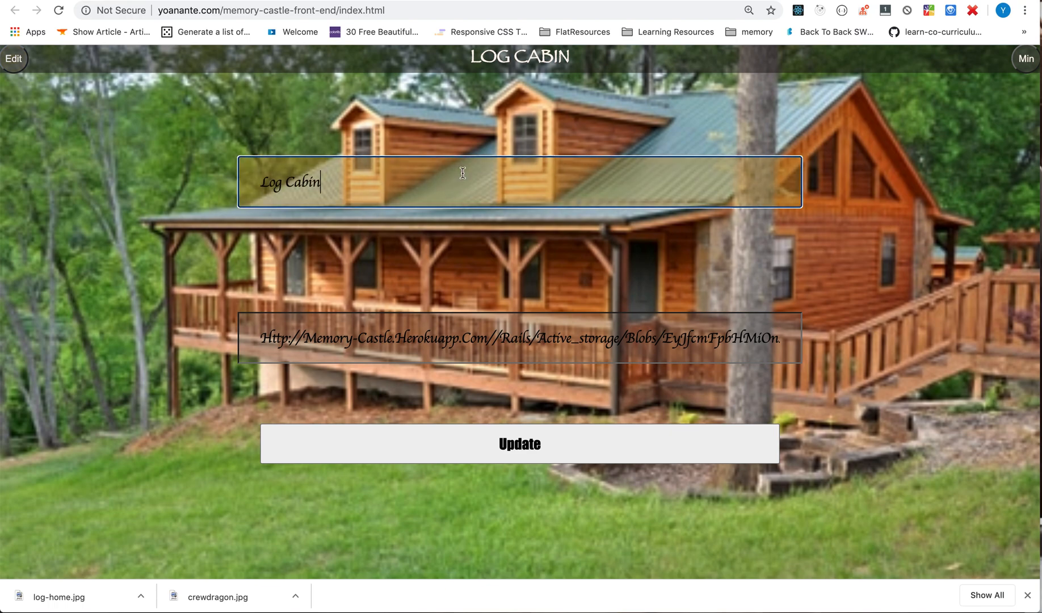
click(1025, 64)
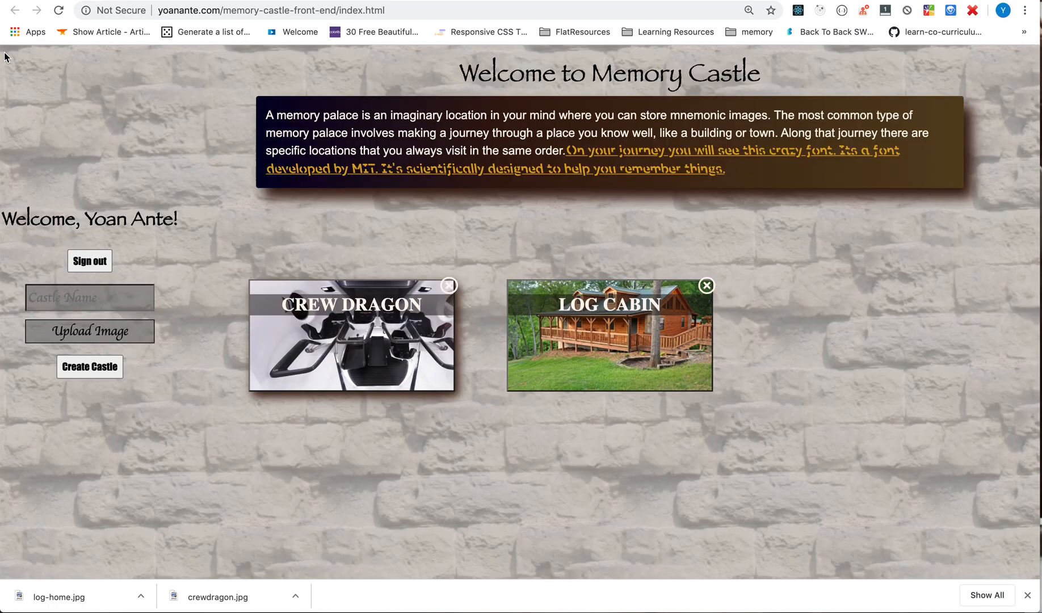